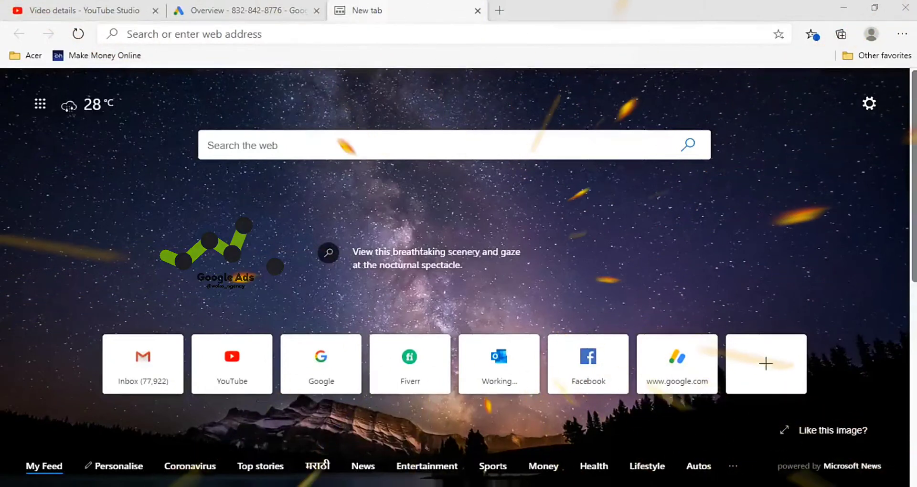
# Switch to Google Ads and choose a campaign without a goal's guidance with the Video campaign type
pyautogui.click(191, 10)
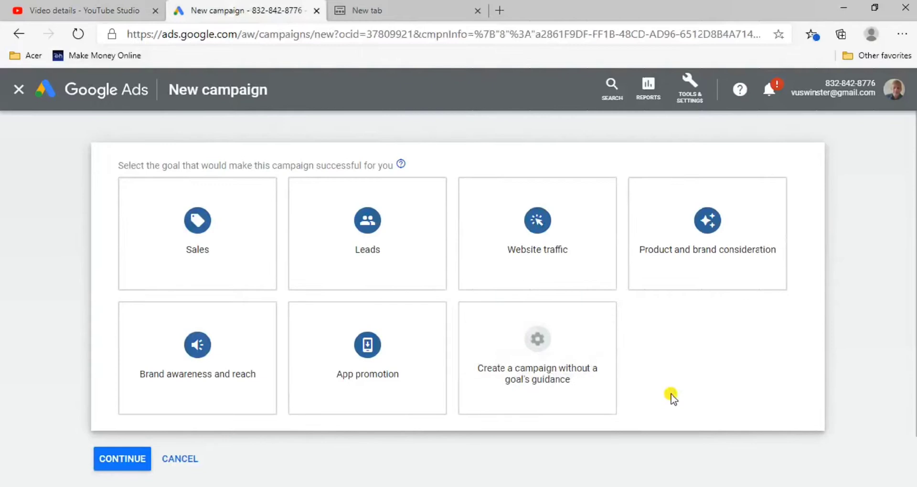
pyautogui.click(583, 375)
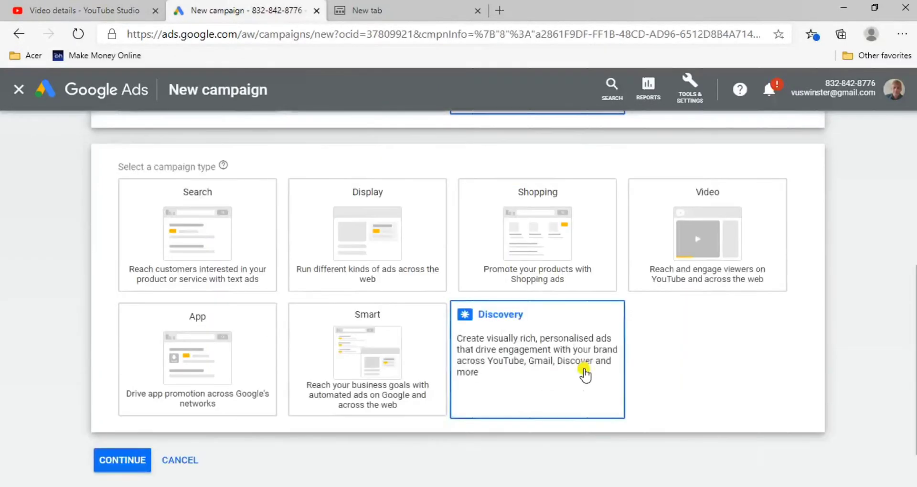
pyautogui.click(714, 261)
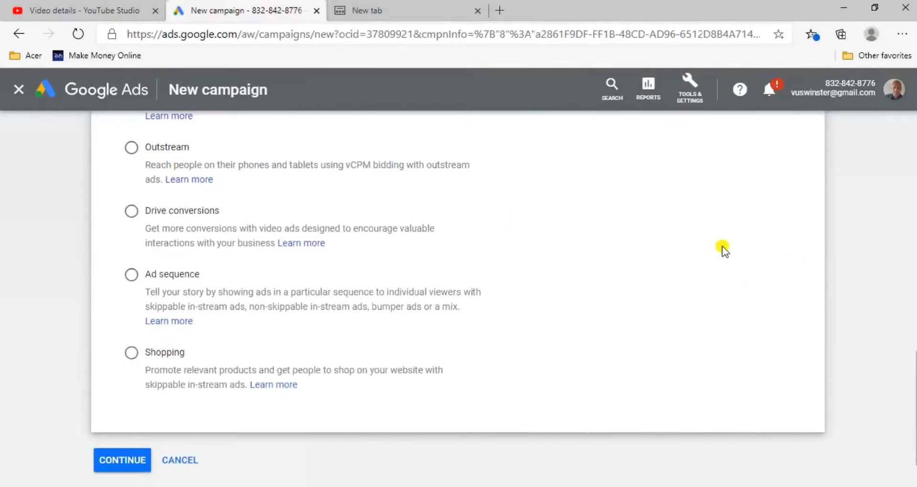
# Review the campaign goal options and the selected campaign goal and type
pyautogui.scroll(10, 647, 237)
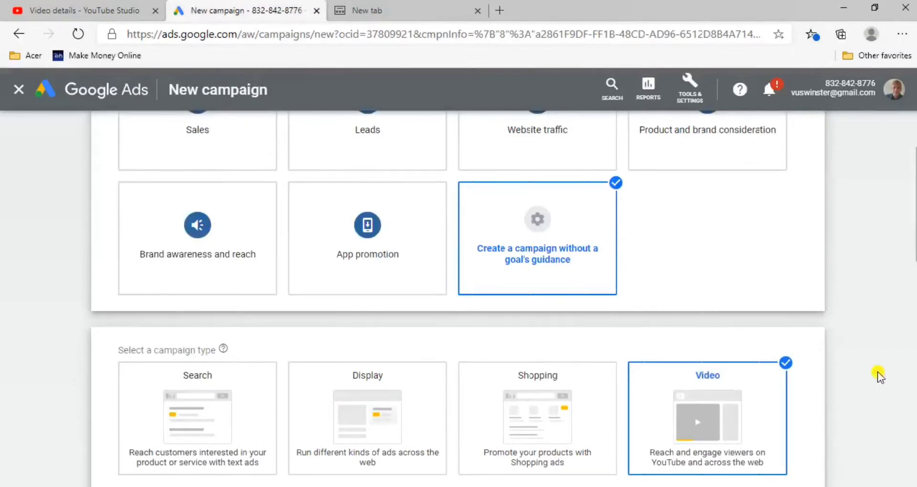
pyautogui.scroll(2, 878, 374)
pyautogui.scroll(-2, 907, 354)
pyautogui.scroll(1, 914, 315)
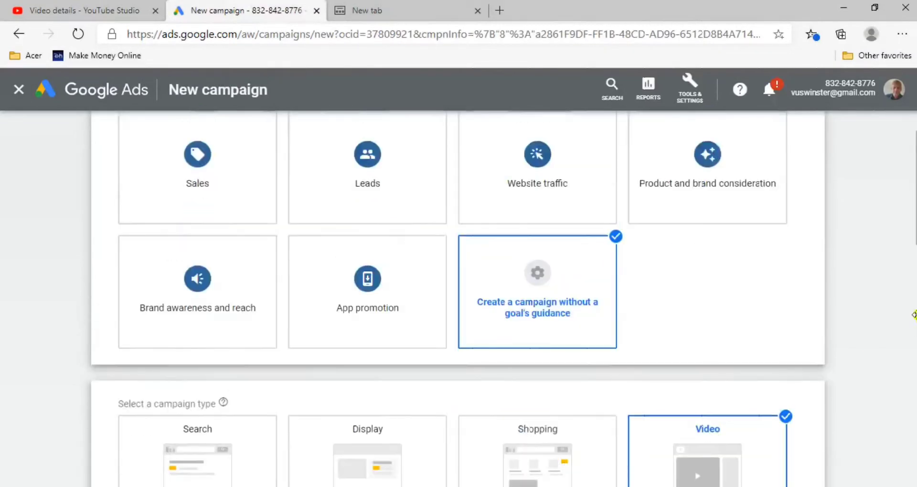
pyautogui.scroll(1, 19, 316)
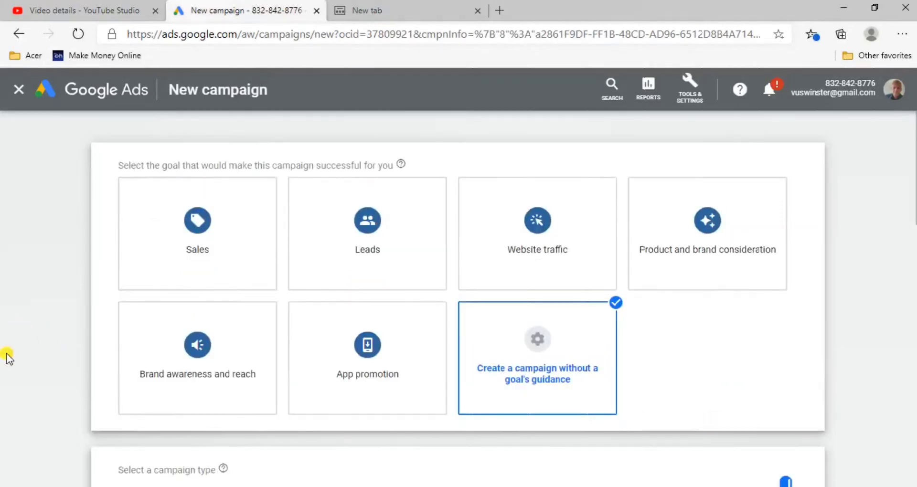
pyautogui.moveTo(13, 385); pyautogui.dragTo(12, 339)
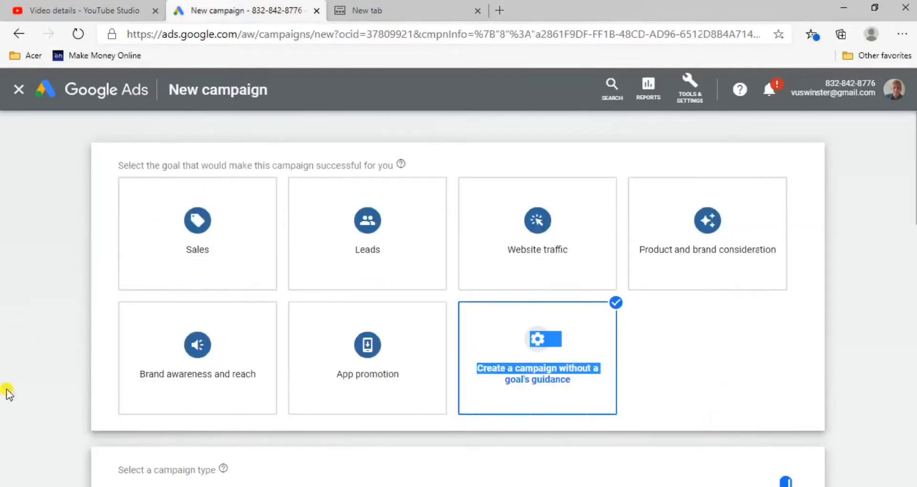
pyautogui.click(856, 333)
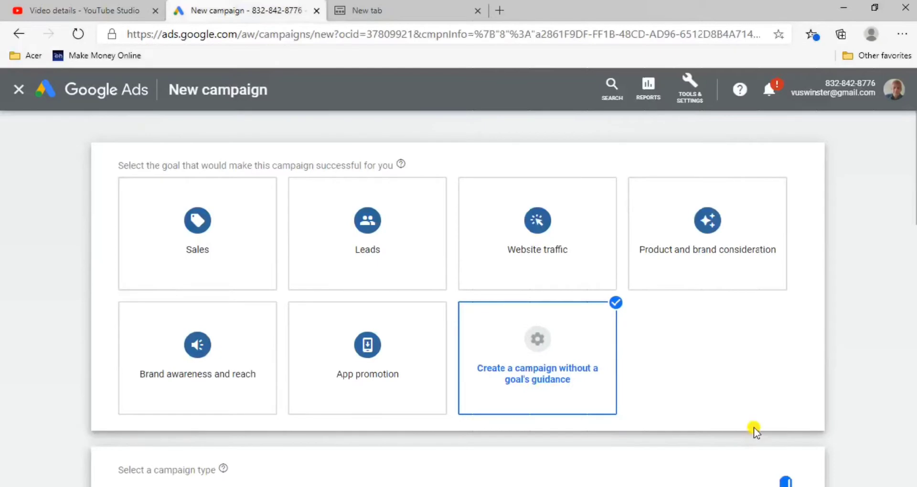
pyautogui.scroll(-1, 916, 421)
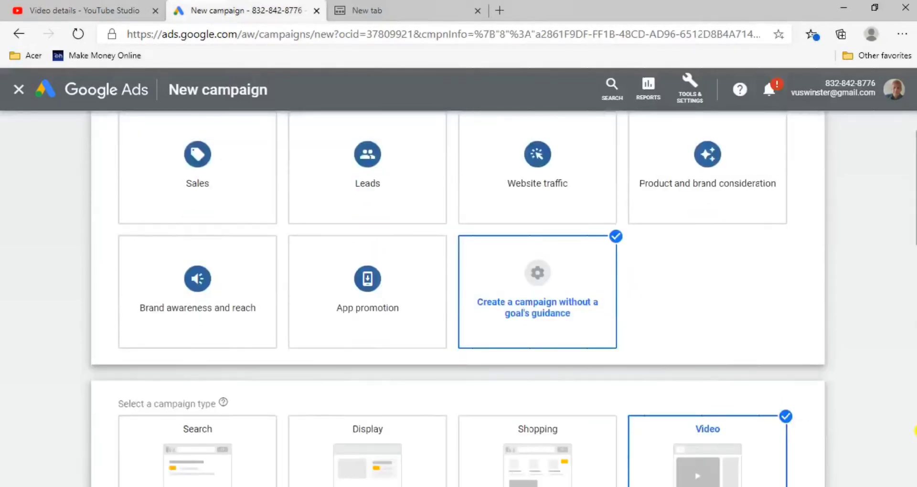
pyautogui.moveTo(872, 391); pyautogui.dragTo(869, 317)
pyautogui.click(860, 411)
pyautogui.moveTo(860, 410); pyautogui.dragTo(7, 380)
pyautogui.click(896, 362)
pyautogui.moveTo(875, 333); pyautogui.dragTo(867, 315)
pyautogui.click(853, 417)
# Keep the Custom video campaign subtype and continue to the campaign settings
pyautogui.scroll(-5, 848, 415)
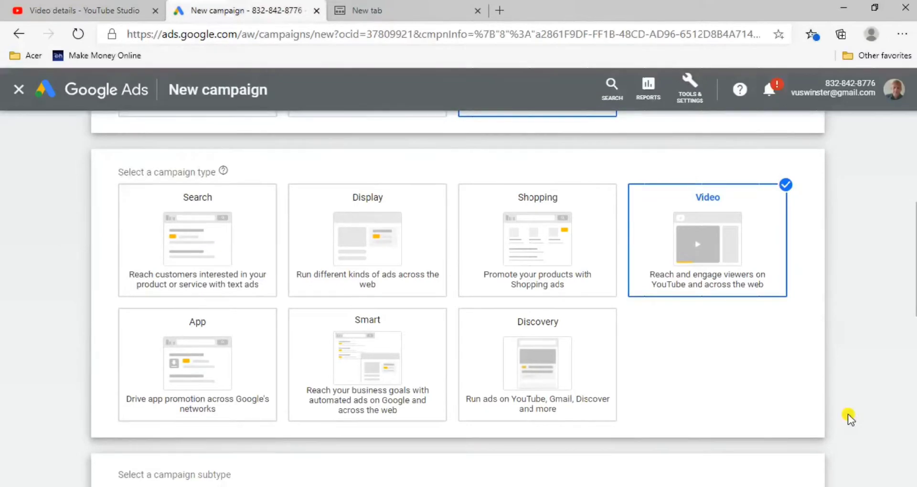
pyautogui.scroll(-4, 847, 414)
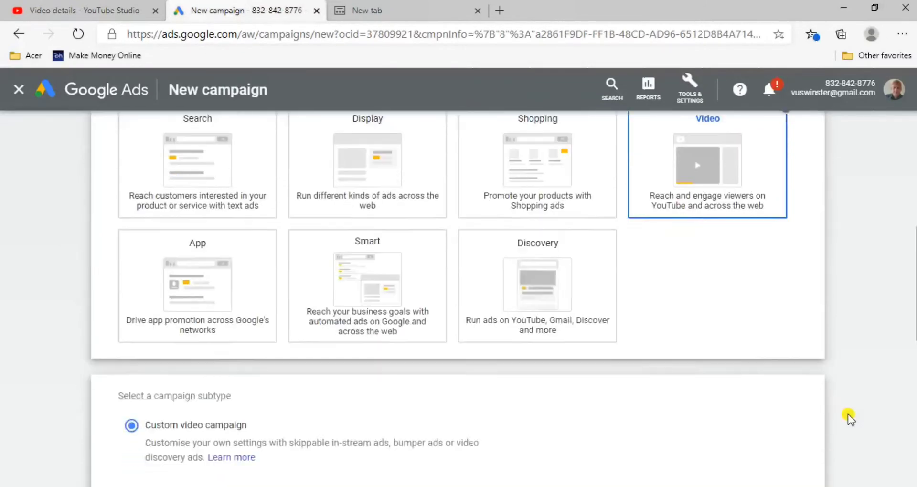
pyautogui.scroll(-4, 847, 414)
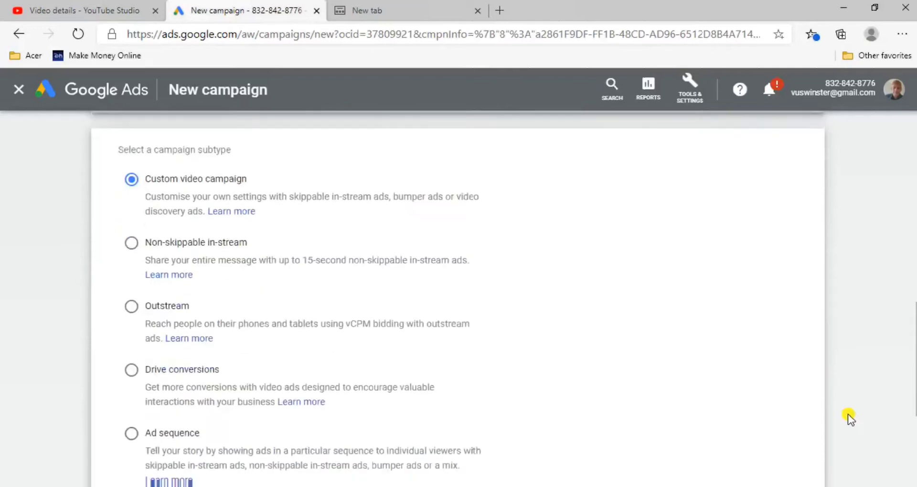
pyautogui.scroll(-3, 848, 414)
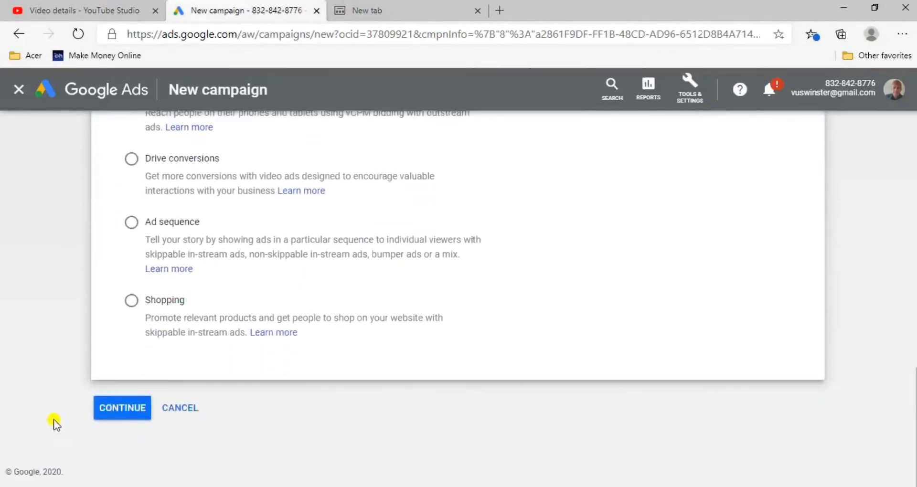
pyautogui.click(122, 409)
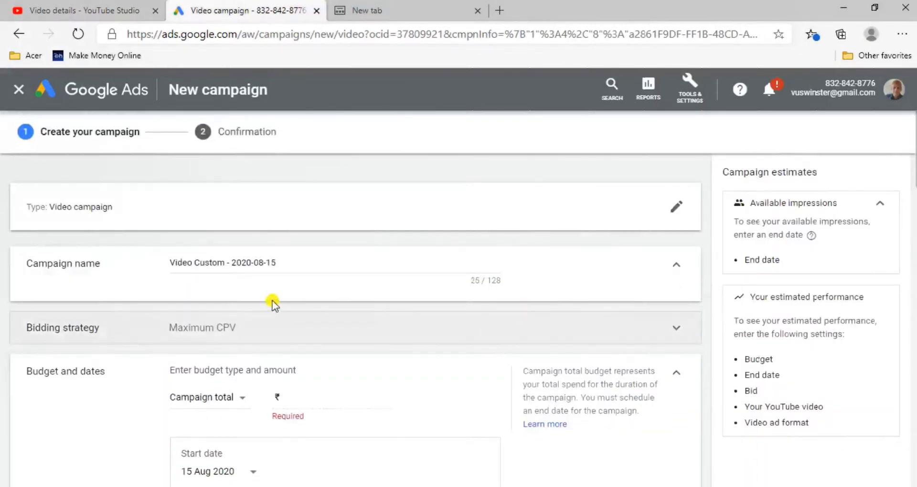
# Clear the default campaign name
pyautogui.click(314, 266)
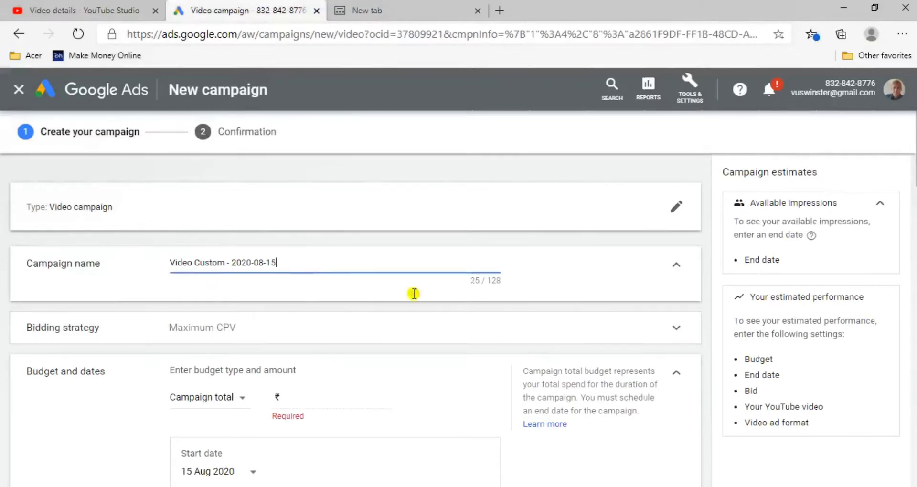
pyautogui.press('BackSpace')
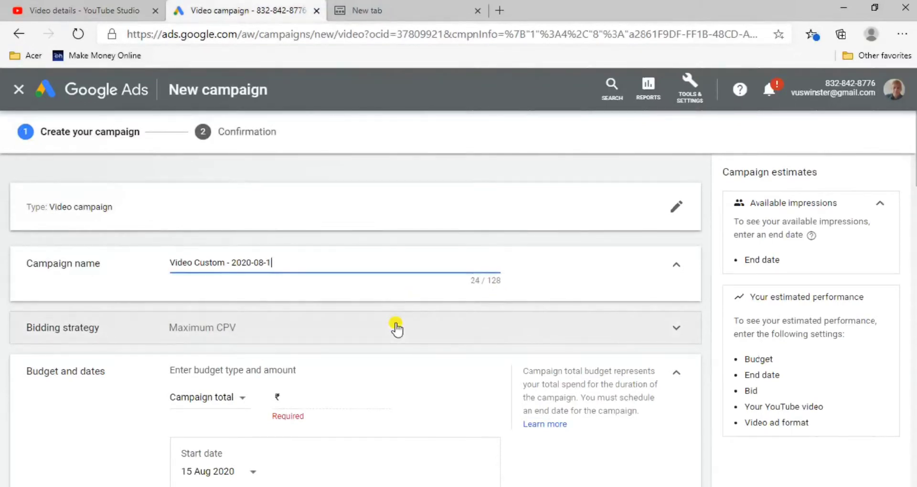
pyautogui.press('BackSpace')
pyautogui.press('BackSpace')
pyautogui.press('BackSpace')
pyautogui.press('BackSpace')
pyautogui.press('BackSpace')
pyautogui.press('BackSpace')
pyautogui.press('BackSpace')
pyautogui.press('BackSpace')
pyautogui.press('BackSpace')
pyautogui.press('BackSpace')
pyautogui.press('BackSpace')
pyautogui.press('BackSpace')
pyautogui.press('BackSpace')
pyautogui.press('BackSpace')
pyautogui.press('BackSpace')
pyautogui.press('BackSpace')
pyautogui.press('BackSpace')
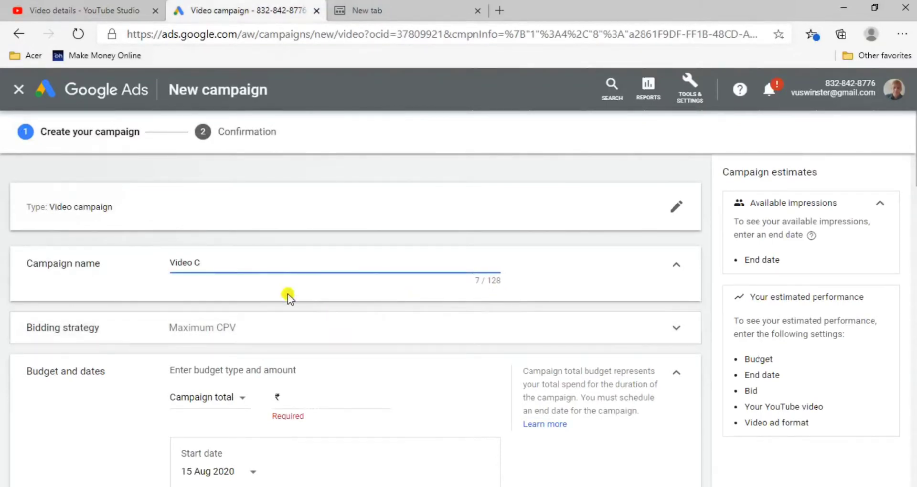
pyautogui.press('BackSpace')
pyautogui.press('BackSpace')
pyautogui.press('BackSpace')
pyautogui.press('BackSpace')
pyautogui.press('BackSpace')
pyautogui.press('BackSpace')
pyautogui.press('BackSpace')
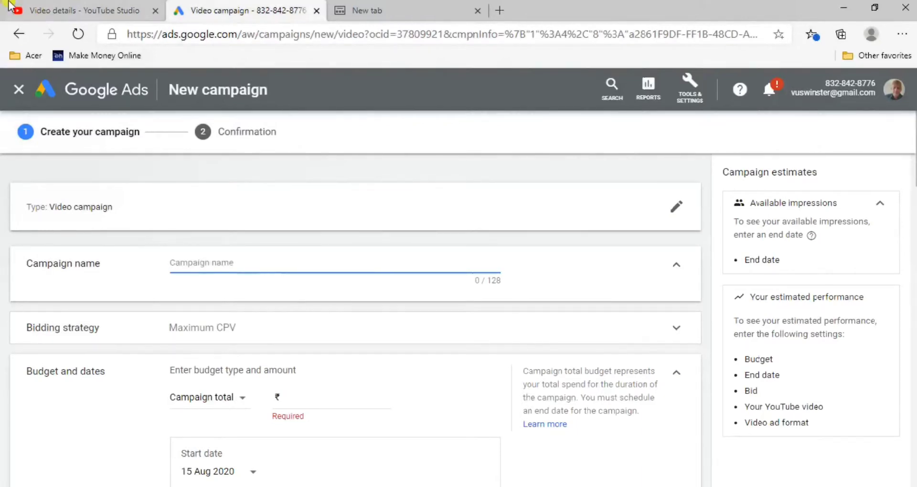
# Copy the video's full title from its YouTube Studio details page and paste it as the campaign name in Google Ads
pyautogui.click(58, 8)
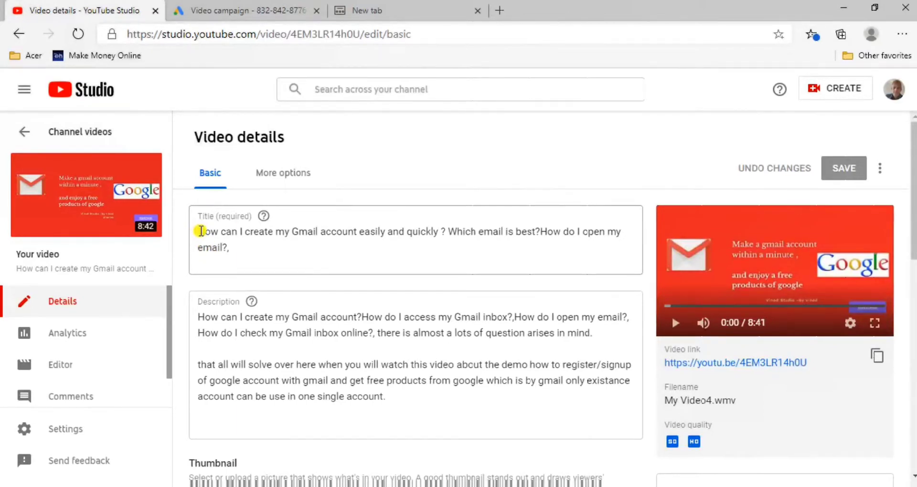
pyautogui.moveTo(201, 231); pyautogui.dragTo(234, 251)
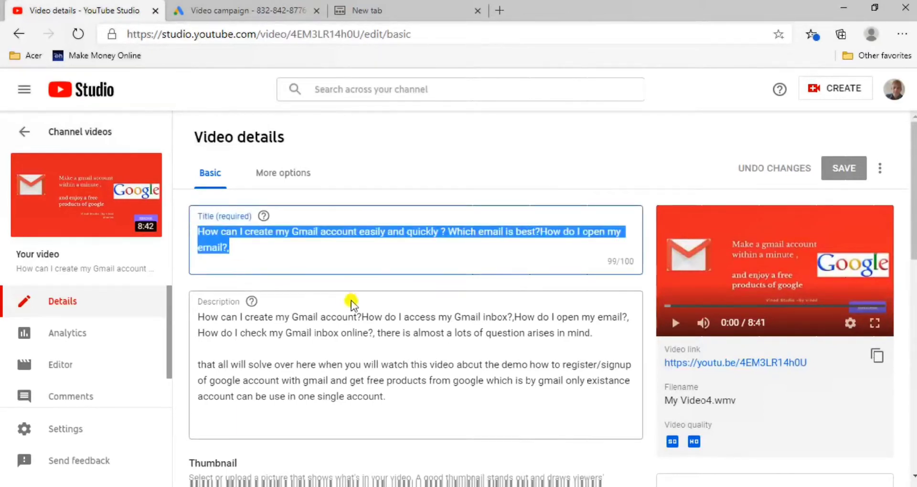
pyautogui.click(256, 12)
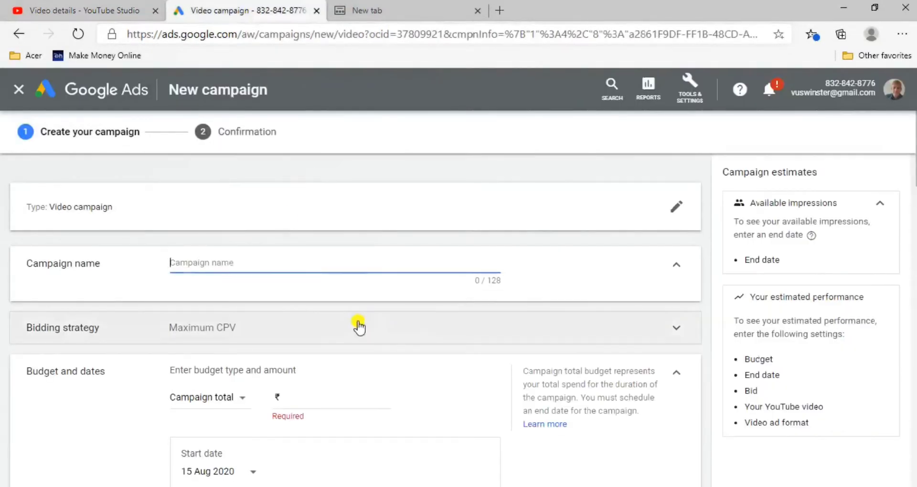
pyautogui.write('...my Gmail account easily and quickly ? Which email is best?How do I open my email?')
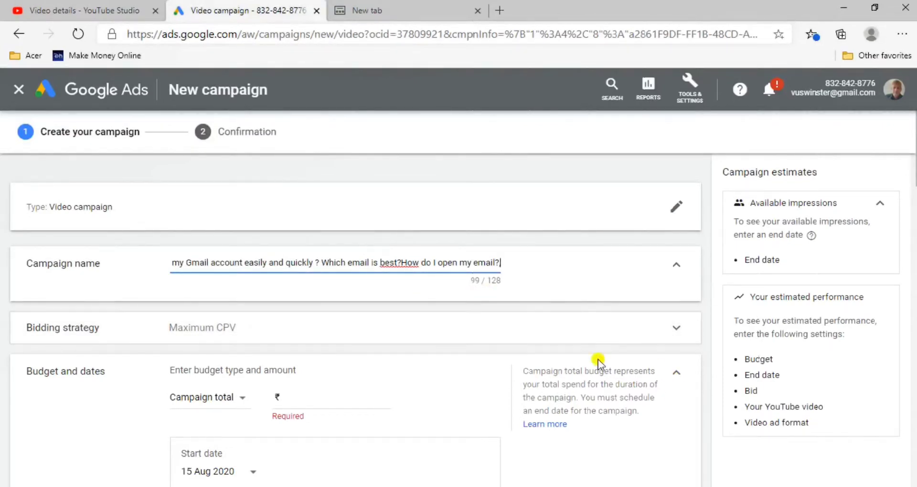
# Expand the bidding strategy settings and check the selected bid strategy and its explanation
pyautogui.click(284, 337)
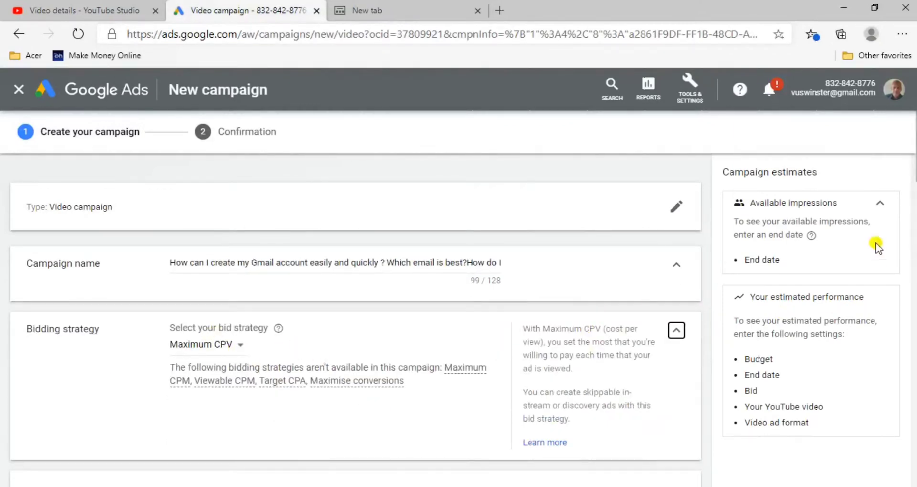
pyautogui.moveTo(52, 426)
pyautogui.mouseDown()
pyautogui.moveTo(77, 377)
pyautogui.moveTo(47, 410)
pyautogui.mouseUp()
pyautogui.scroll(-3, 55, 408)
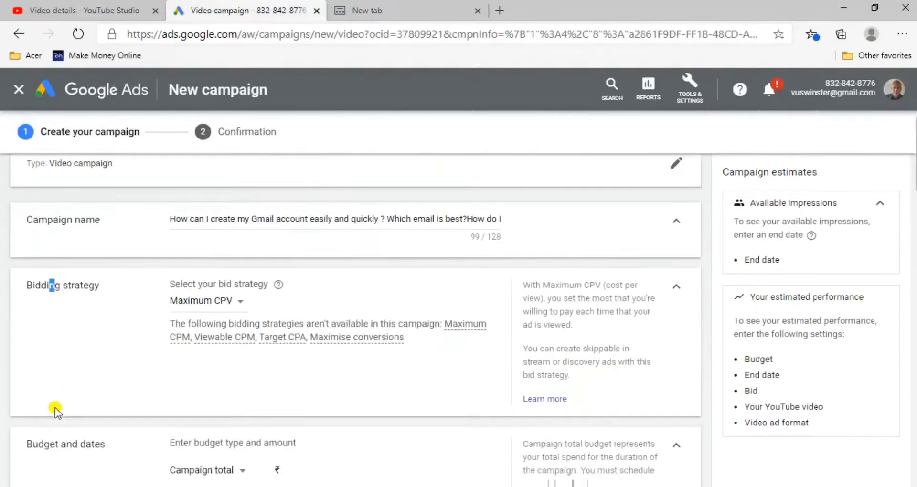
# Set the campaign budget to ₹100.00 with the Daily budget type
pyautogui.scroll(-1, 55, 408)
pyautogui.scroll(-1, 56, 408)
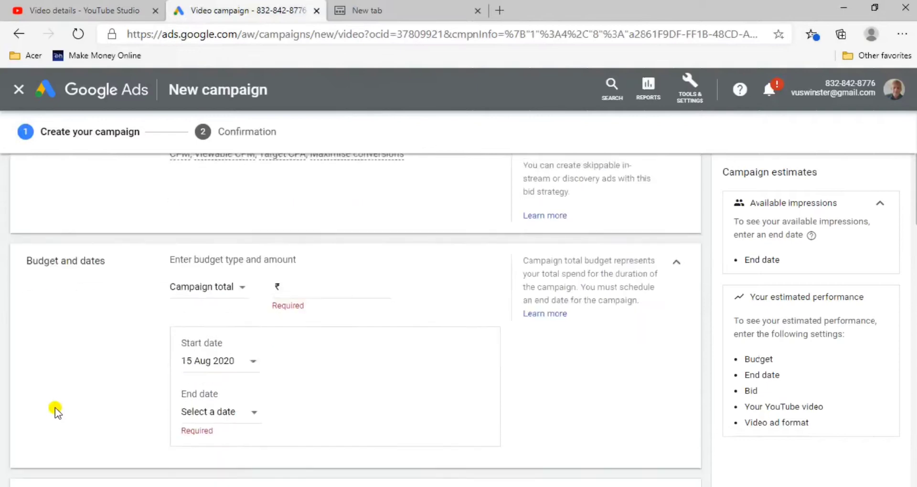
pyautogui.click(335, 284)
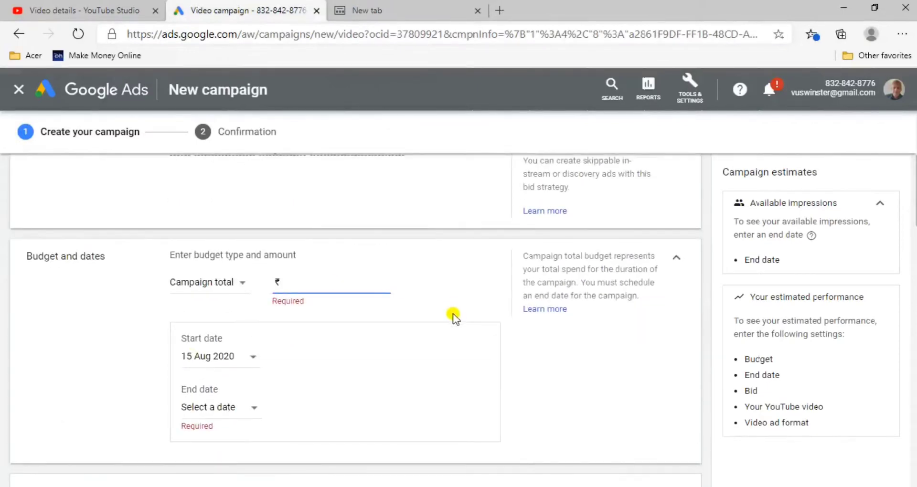
pyautogui.write('1')
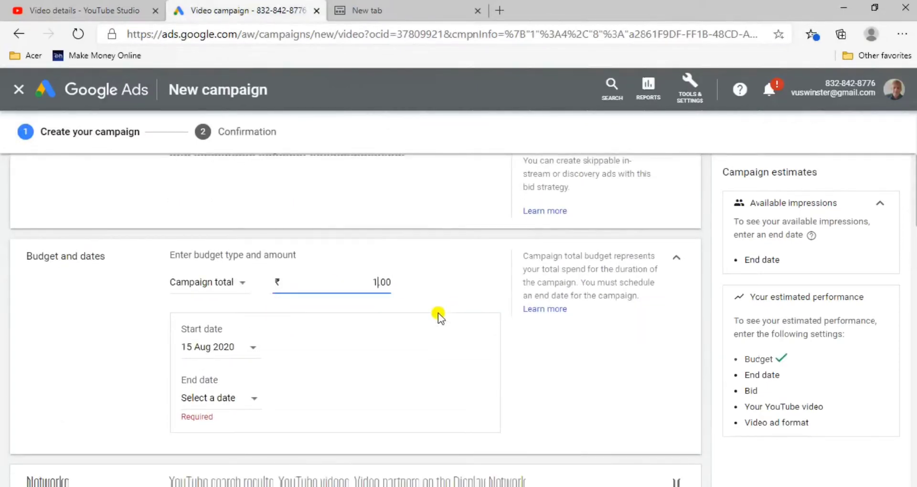
pyautogui.write('00')
pyautogui.click(228, 286)
pyautogui.click(229, 286)
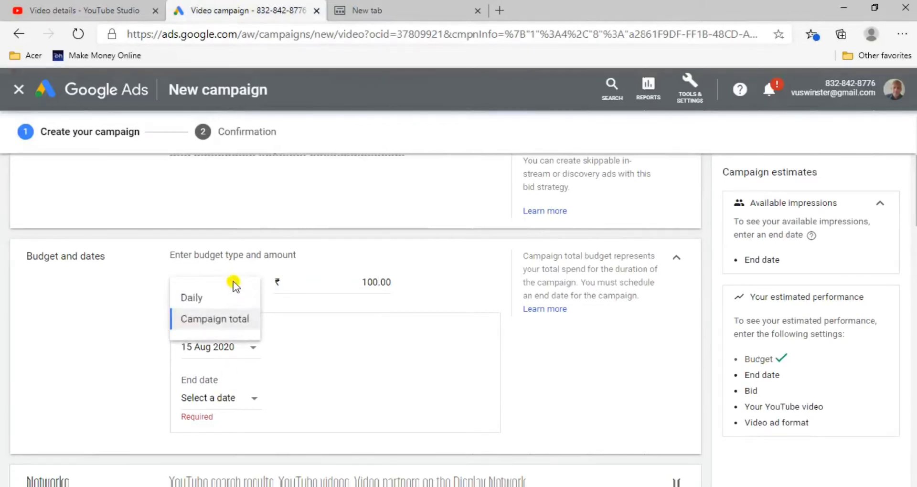
pyautogui.click(206, 296)
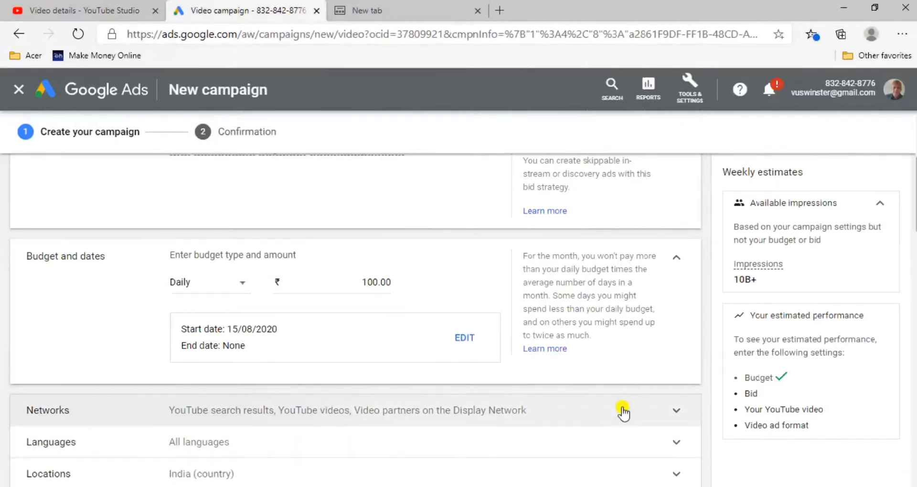
# Expand the Networks settings and review where the video ads can appear
pyautogui.scroll(-4, 623, 414)
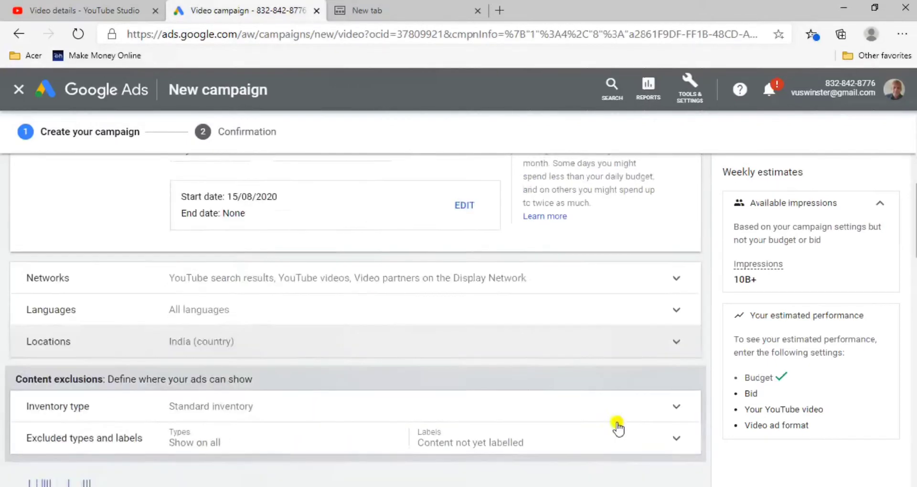
pyautogui.scroll(3, 659, 403)
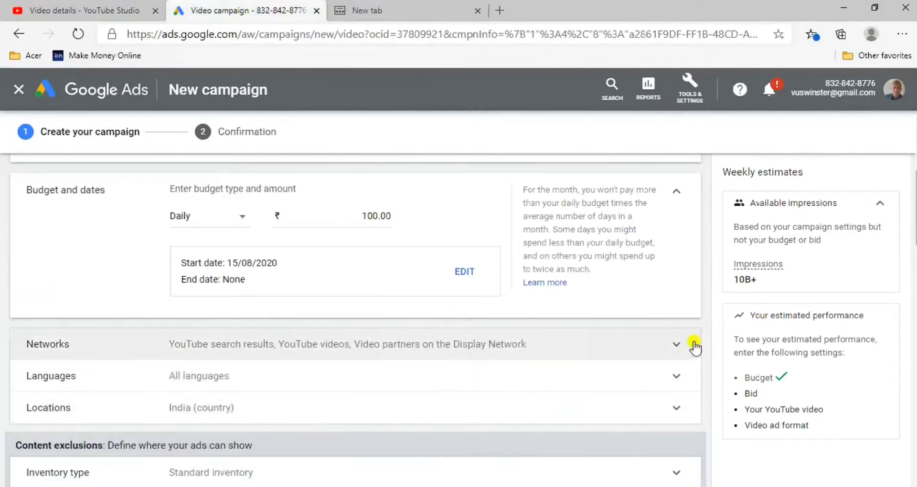
pyautogui.scroll(1, 678, 340)
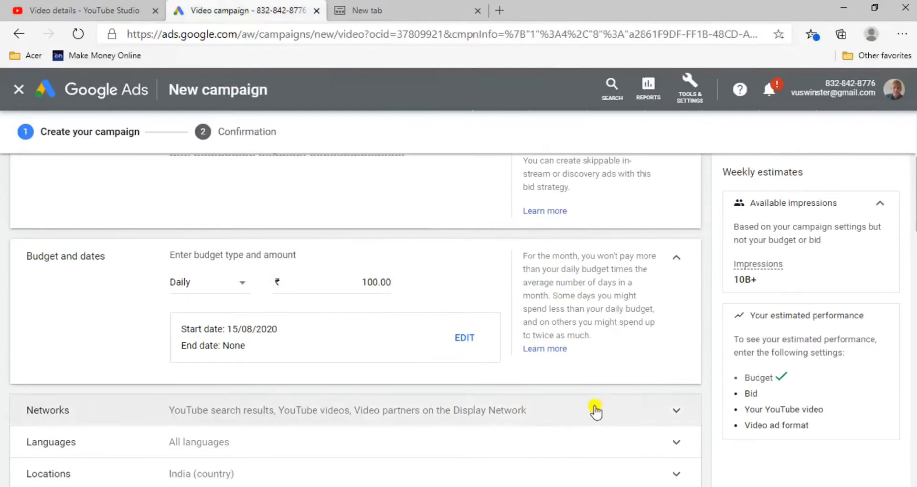
pyautogui.click(657, 414)
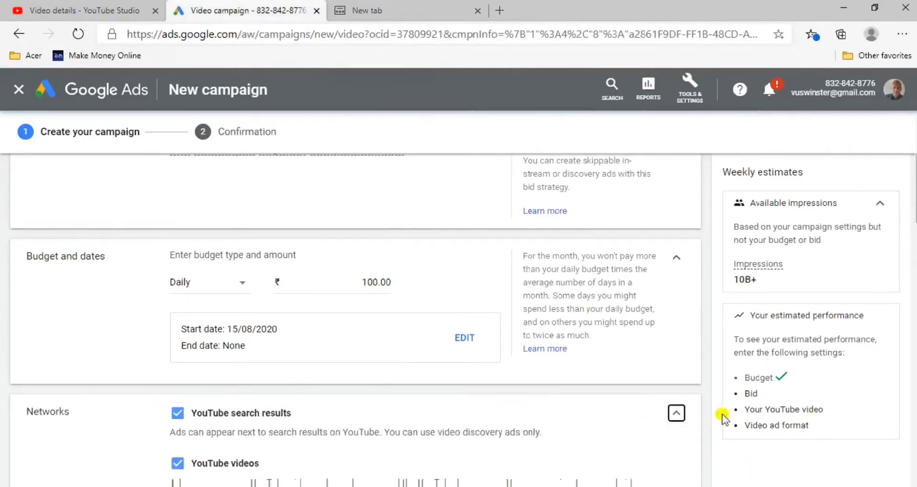
pyautogui.scroll(-1, 718, 480)
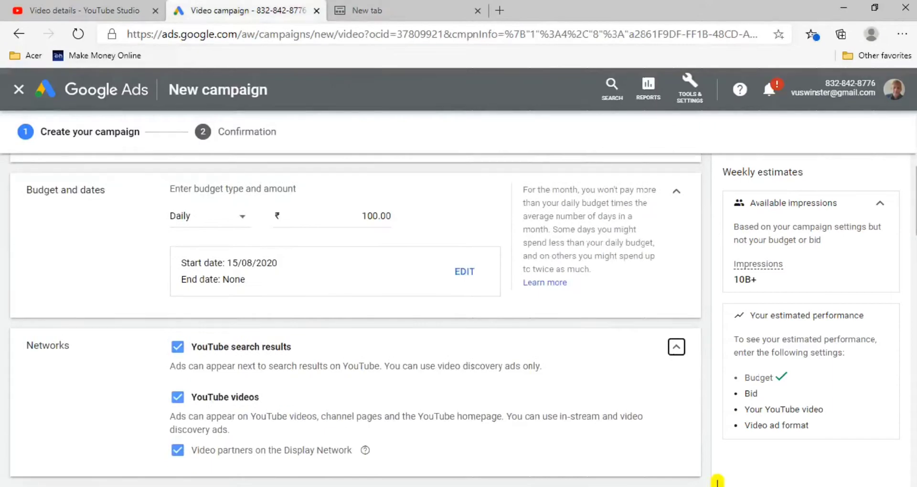
pyautogui.scroll(-2, 718, 480)
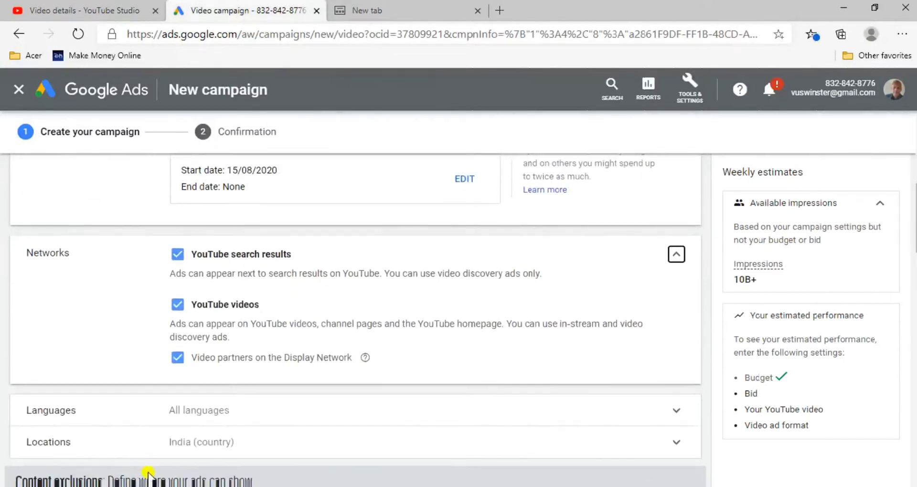
# Exclude Video partners on the Display Network from the campaign's networks, keeping YouTube search results and YouTube videos
pyautogui.click(168, 363)
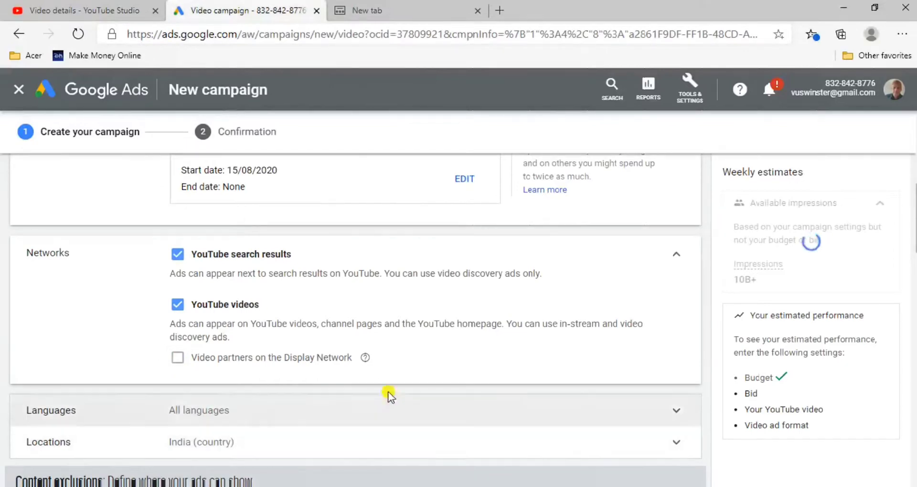
pyautogui.scroll(3, 488, 368)
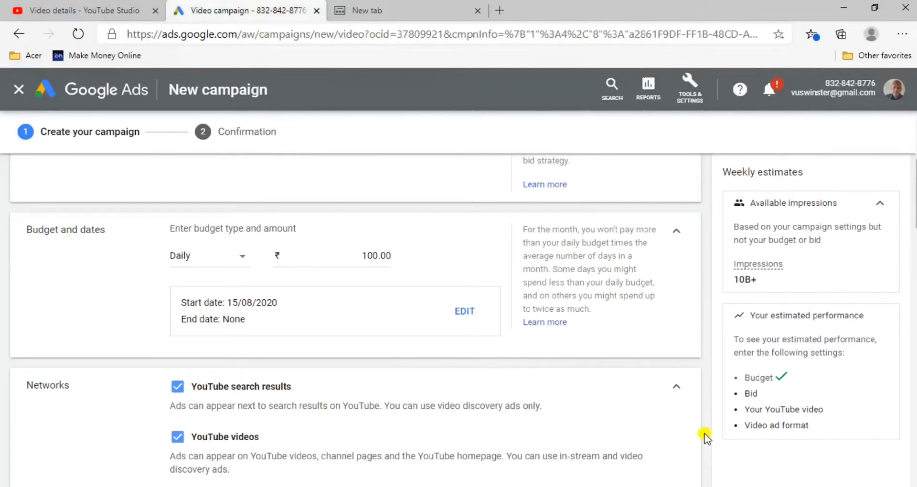
pyautogui.scroll(2, 707, 442)
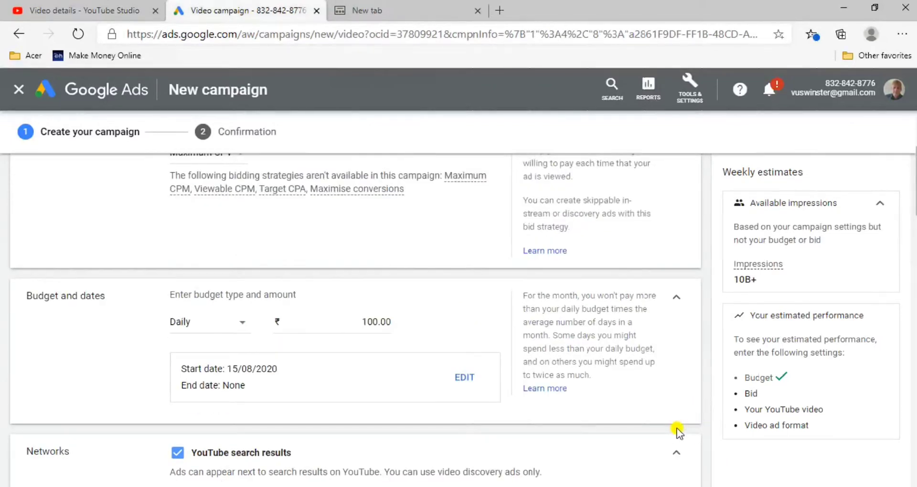
# Expand the Languages settings and target customers who speak English and Hindi
pyautogui.scroll(-3, 678, 430)
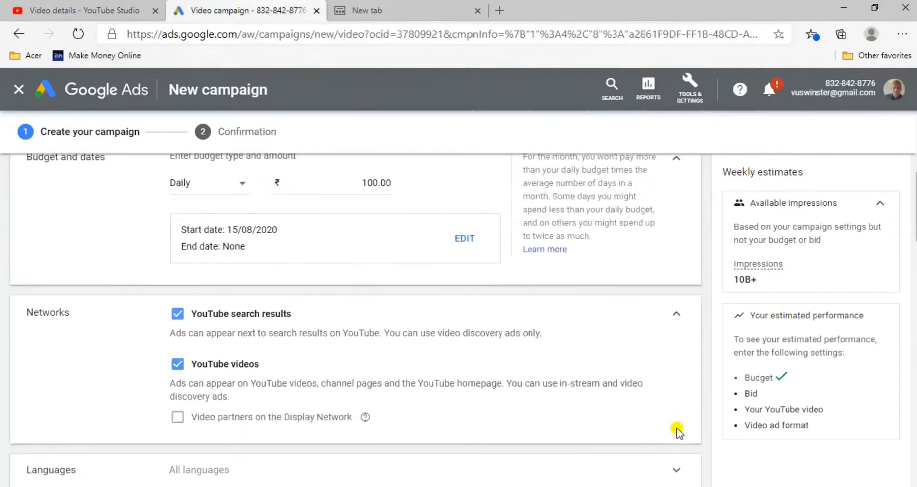
pyautogui.scroll(-1, 678, 430)
pyautogui.scroll(-2, 678, 429)
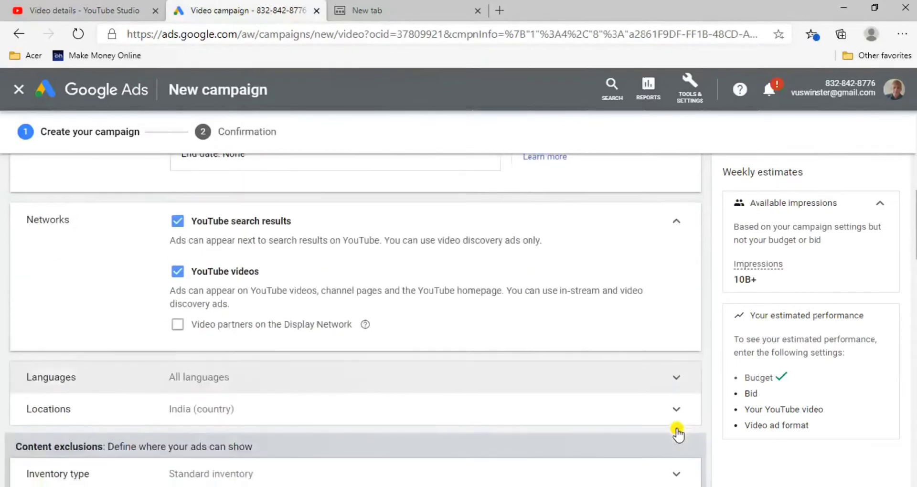
pyautogui.click(678, 432)
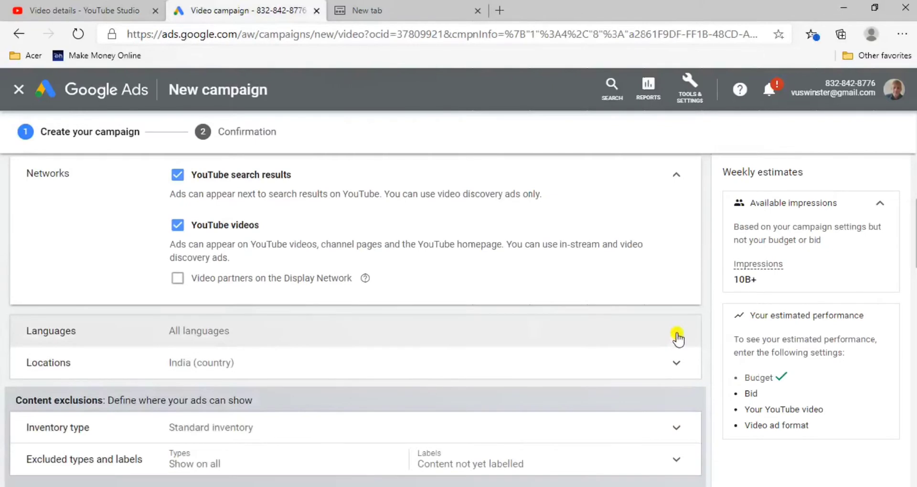
pyautogui.click(677, 337)
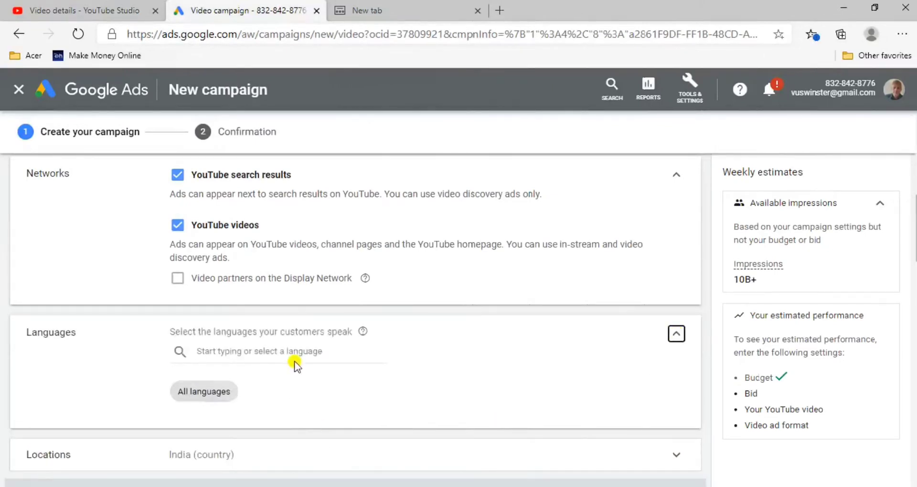
pyautogui.click(320, 353)
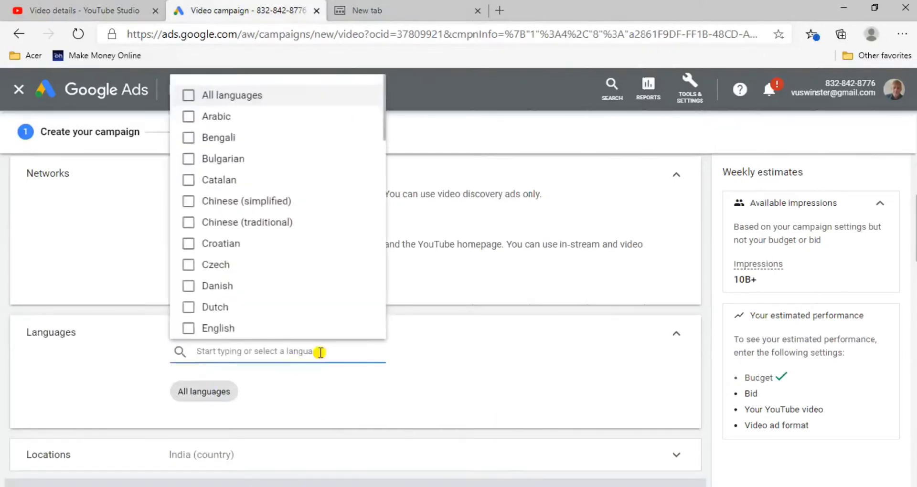
pyautogui.click(254, 333)
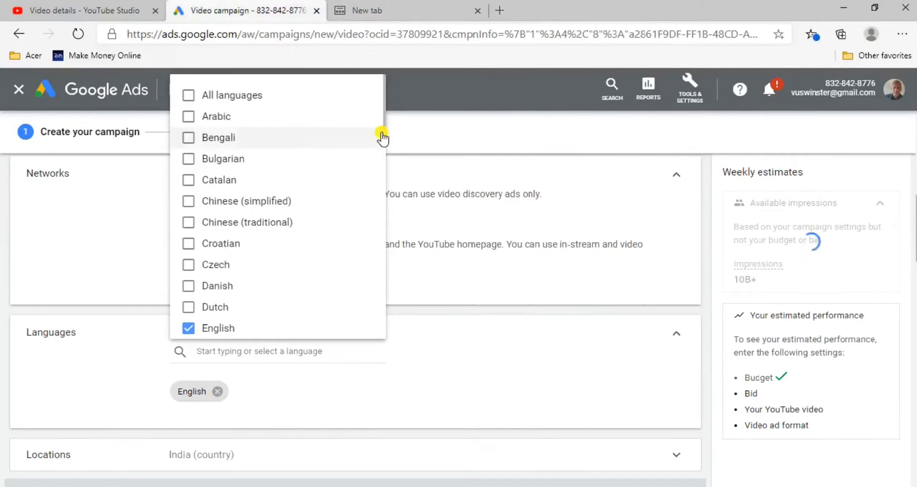
pyautogui.moveTo(384, 138); pyautogui.dragTo(379, 191)
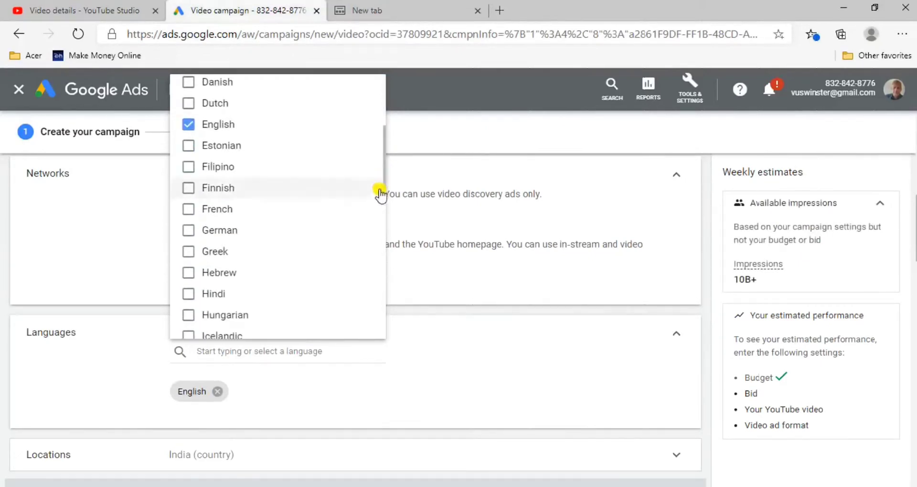
pyautogui.click(187, 295)
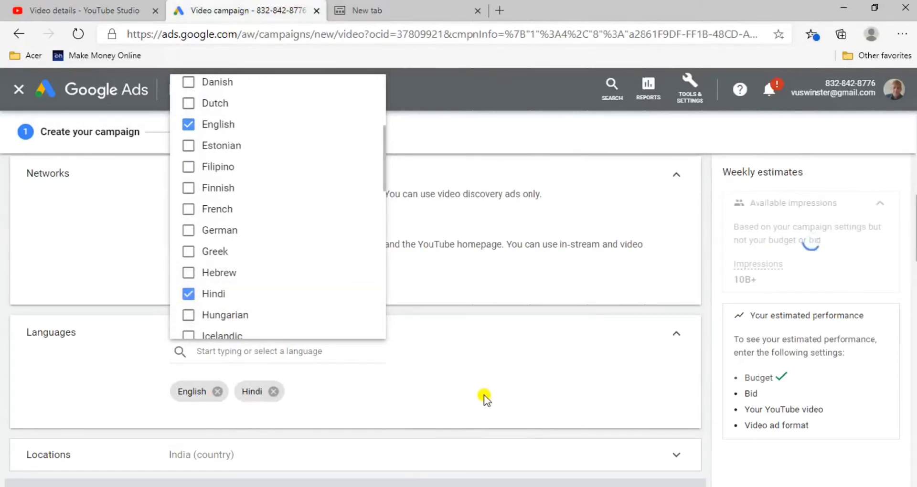
pyautogui.click(510, 392)
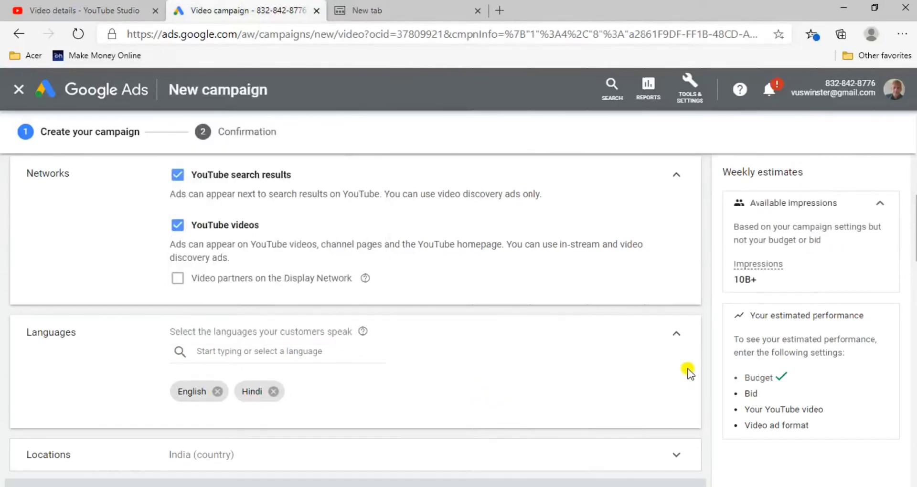
# Expand the Locations settings, check the targeted country and collapse them with India still selected
pyautogui.scroll(-4, 632, 412)
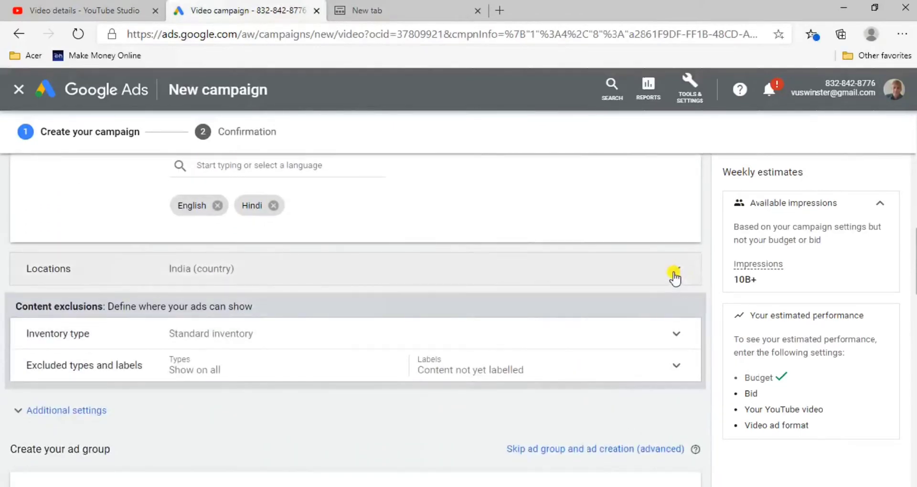
pyautogui.click(674, 277)
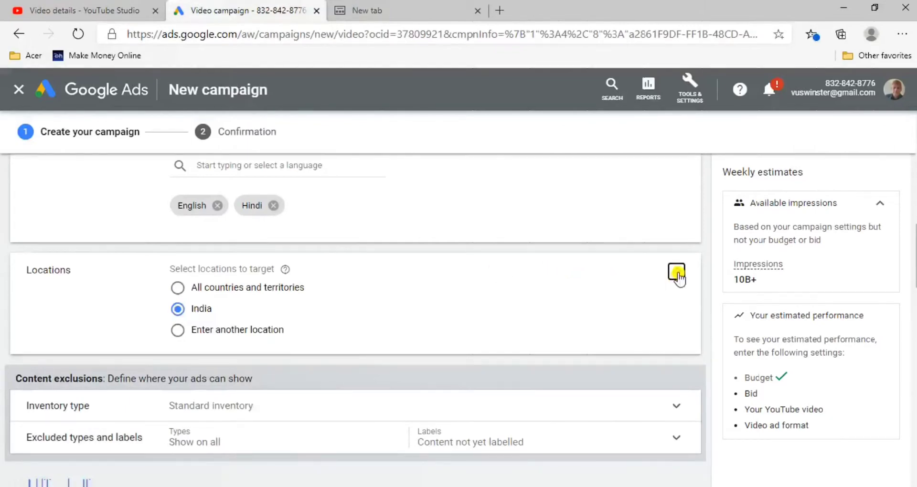
pyautogui.click(677, 274)
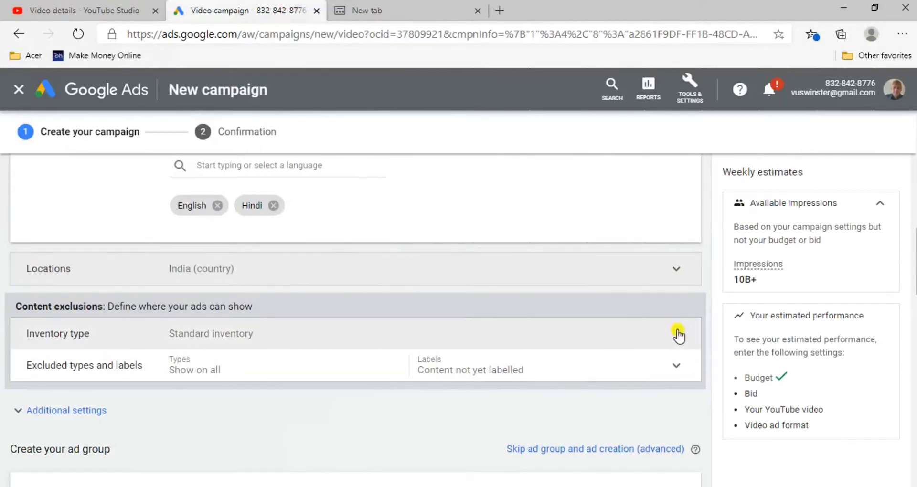
# Expand the Inventory type settings, try Limited inventory and select Expanded inventory
pyautogui.click(678, 334)
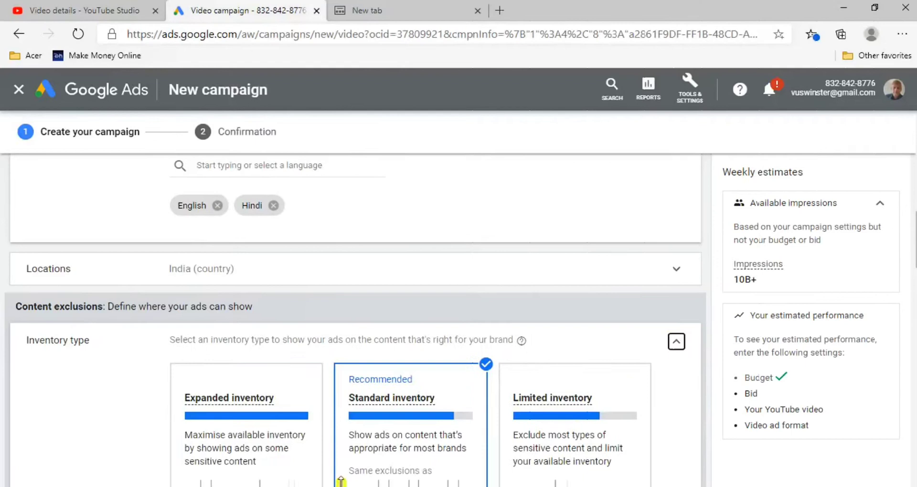
pyautogui.click(305, 417)
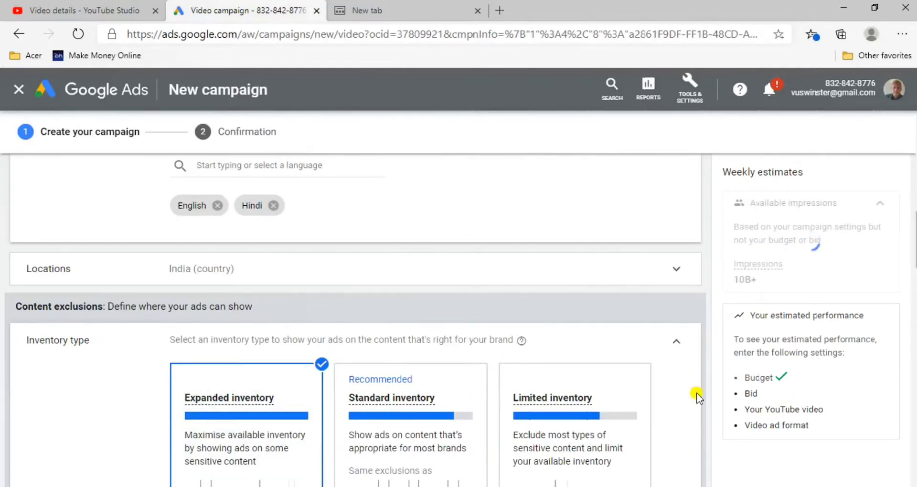
pyautogui.scroll(-3, 669, 395)
pyautogui.click(639, 382)
pyautogui.scroll(-1, 639, 392)
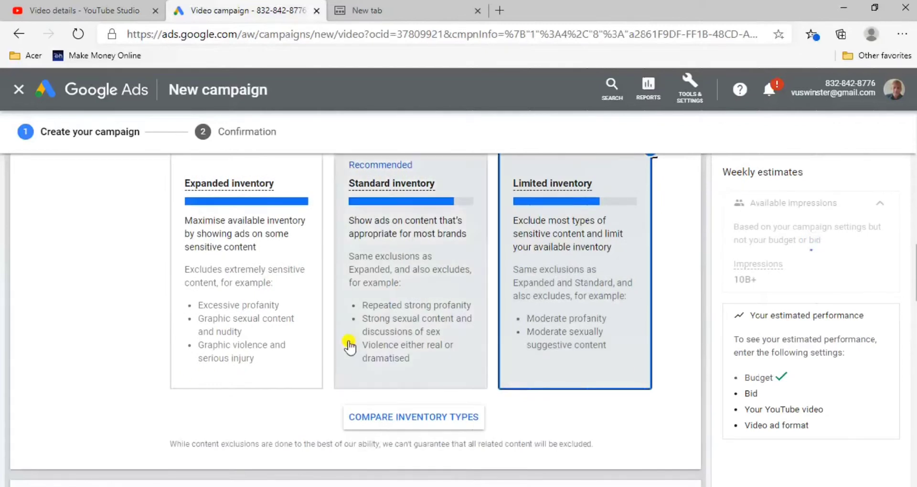
pyautogui.click(198, 341)
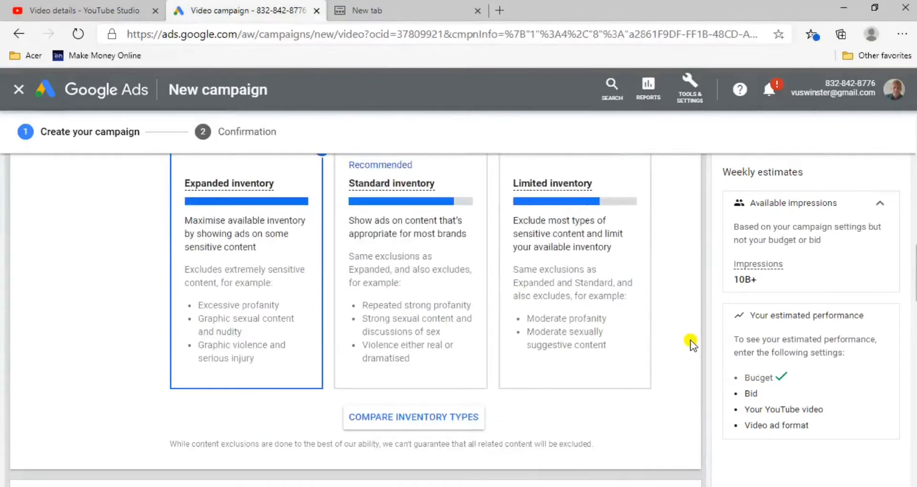
# Try the Limited and Standard inventory types to compare their effect on the weekly estimates
pyautogui.press('Up')
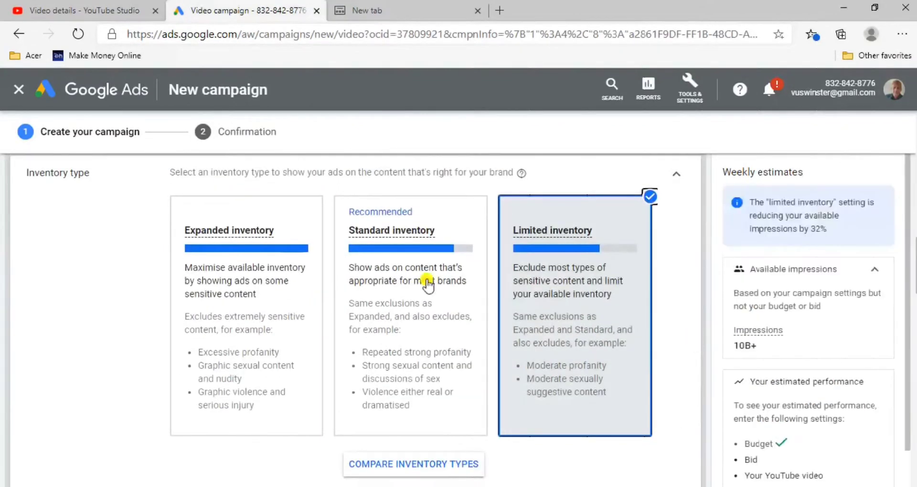
pyautogui.scroll(3, 238, 319)
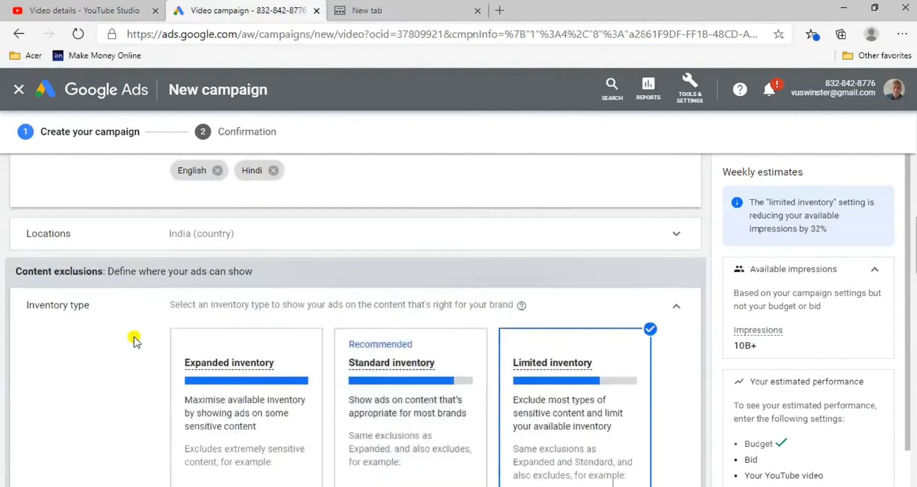
pyautogui.scroll(4, 243, 409)
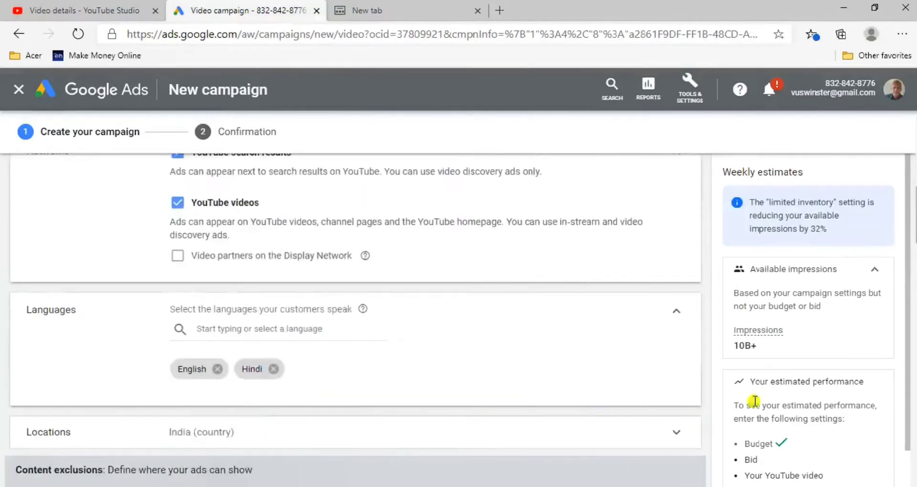
pyautogui.scroll(-1, 655, 408)
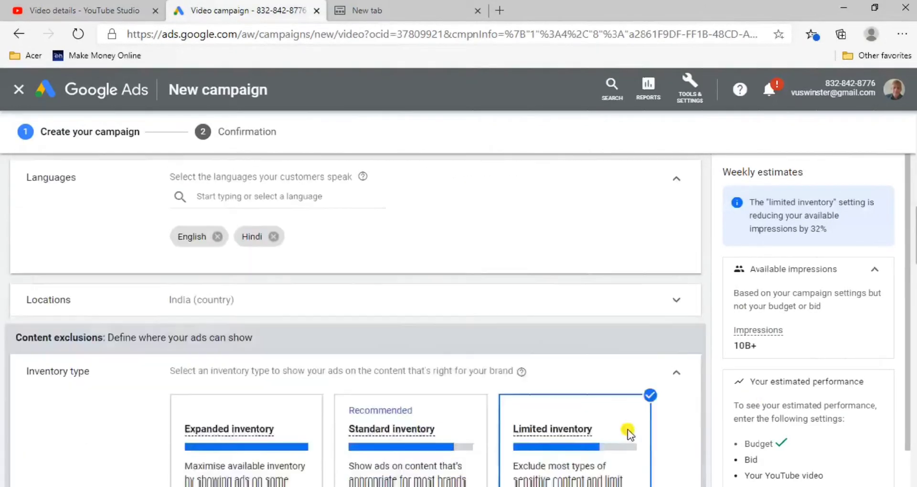
pyautogui.scroll(-5, 628, 435)
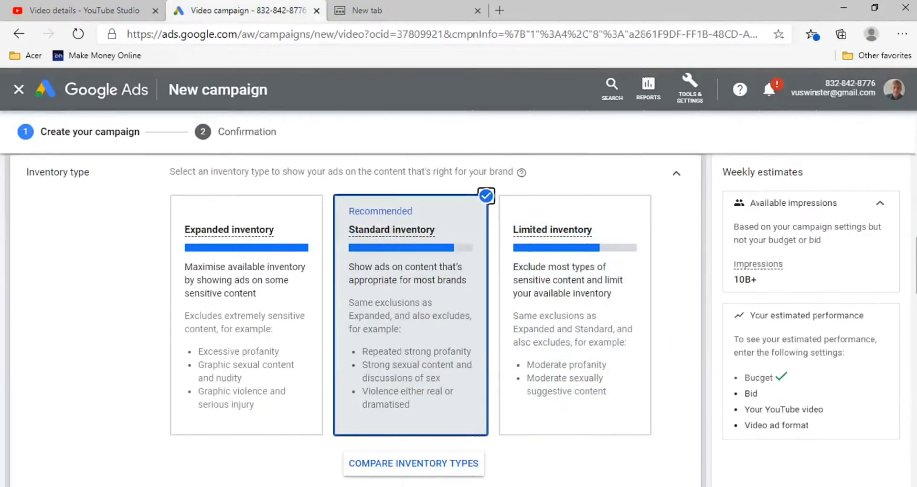
pyautogui.press('Down')
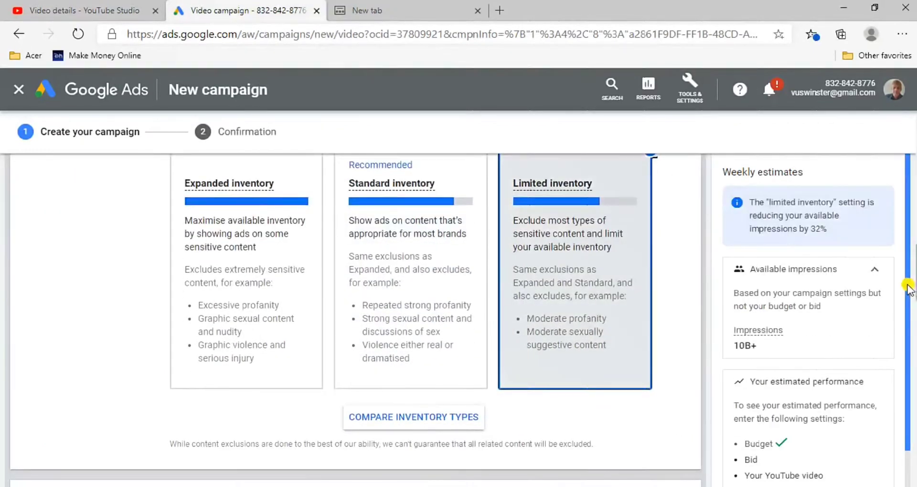
# Set the campaign's inventory type back to Expanded inventory and collapse the section
pyautogui.click(229, 309)
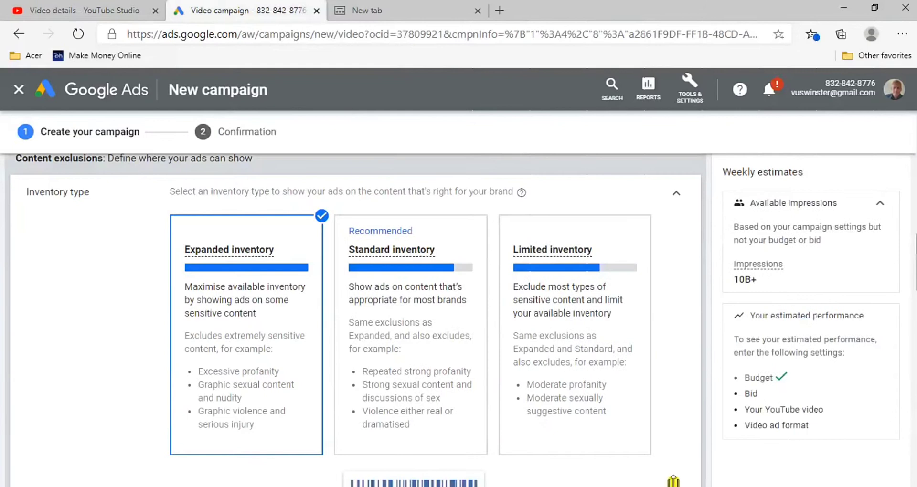
pyautogui.scroll(-4, 701, 410)
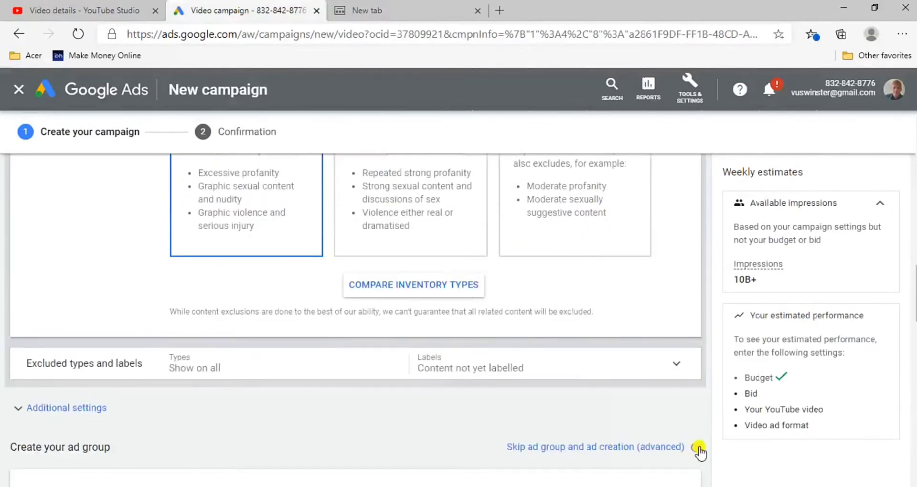
pyautogui.scroll(8, 694, 242)
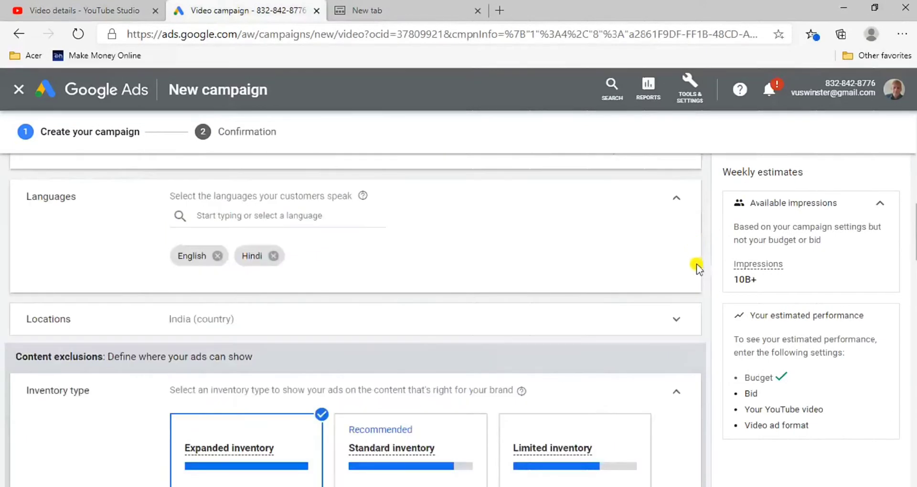
pyautogui.click(674, 398)
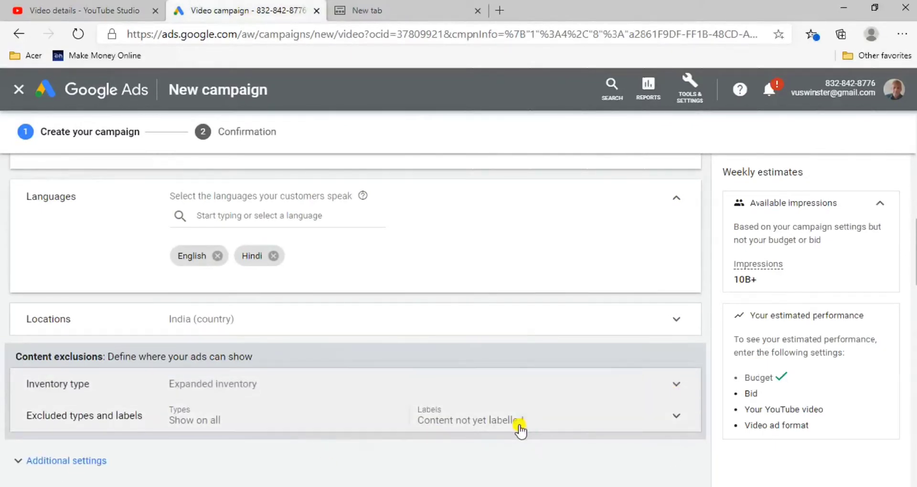
# Exclude Embedded YouTube videos and Live streaming videos, remove the Content not yet labelled exclusion, and collapse the excluded types settings
pyautogui.scroll(-3, 519, 428)
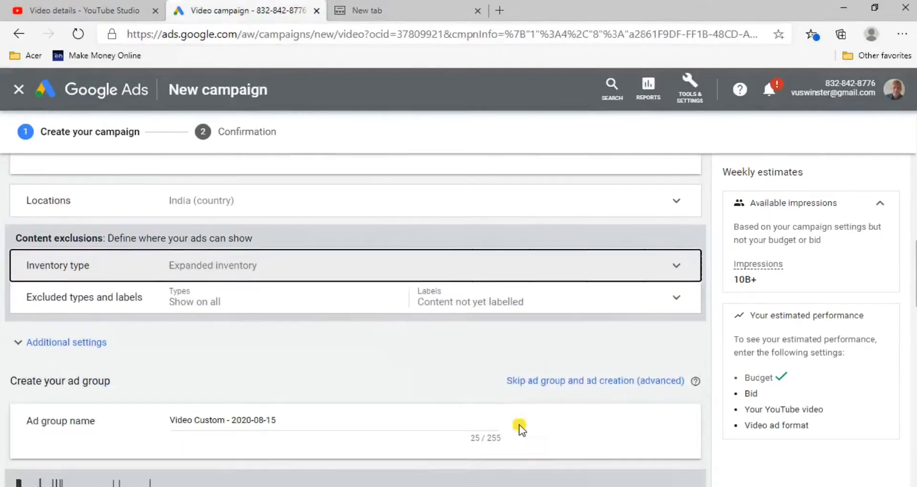
pyautogui.scroll(-1, 519, 425)
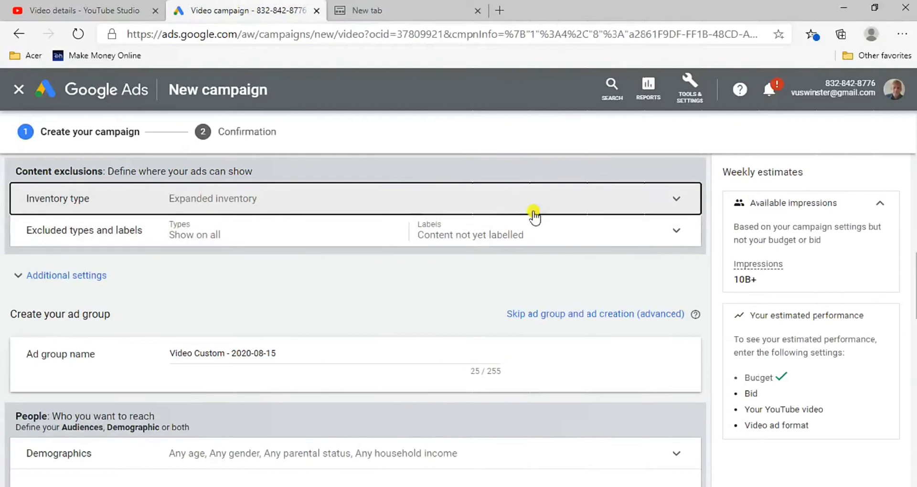
pyautogui.click(677, 231)
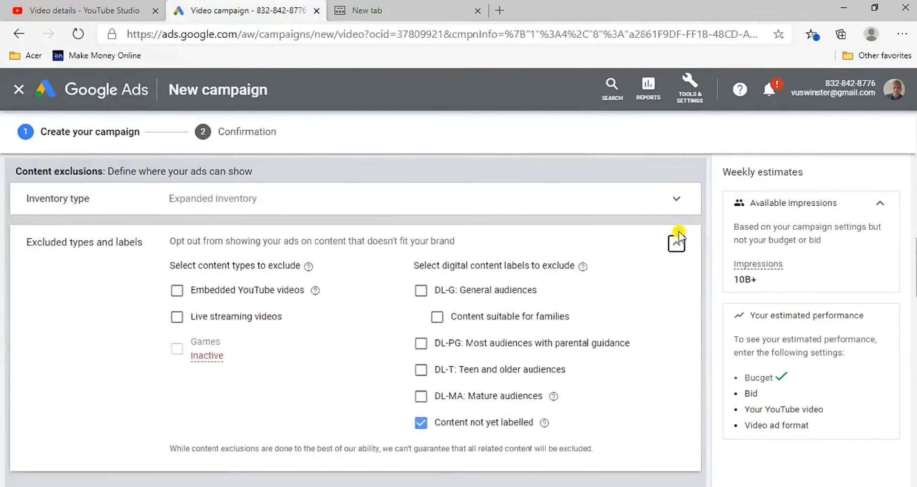
pyautogui.click(177, 291)
pyautogui.click(177, 316)
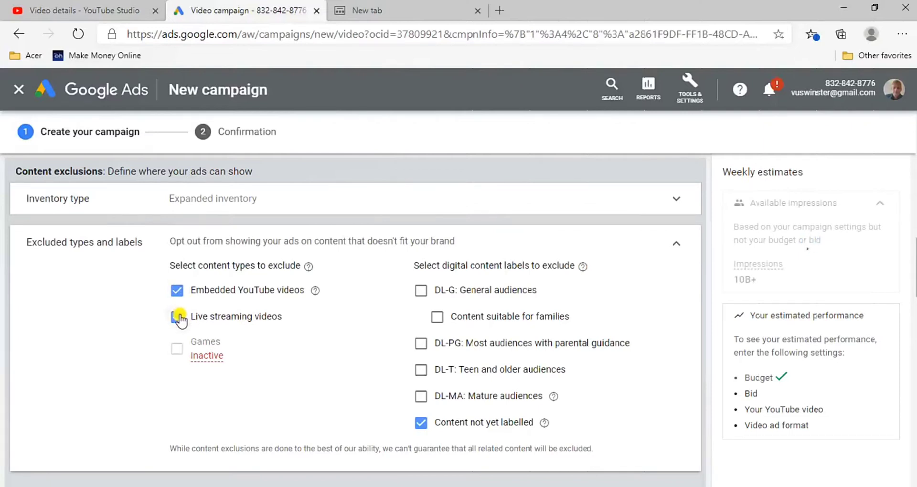
pyautogui.click(421, 423)
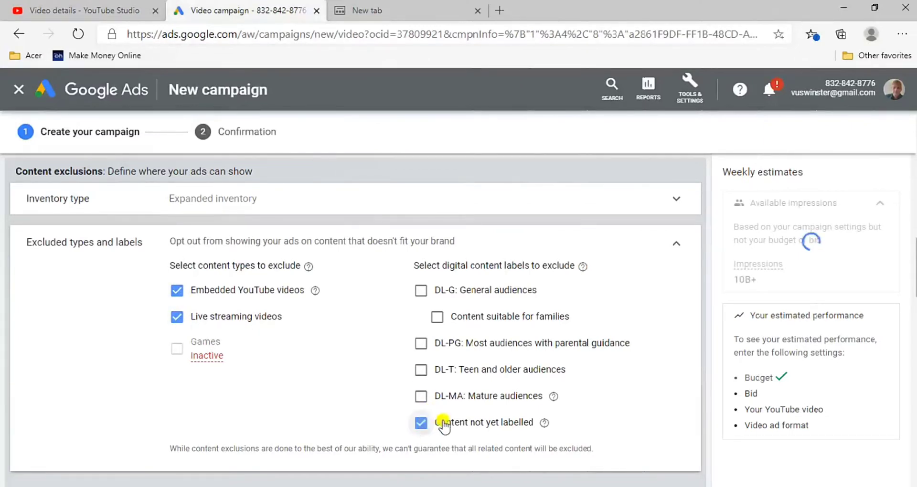
pyautogui.click(677, 245)
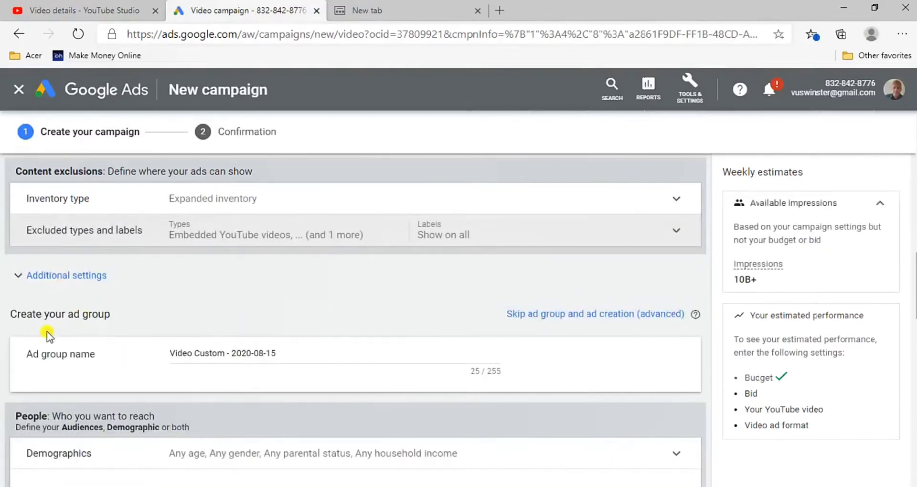
# Expand the additional settings and set specific device targeting to Mobile Phones only, excluding Computers, Tablets and TV screens
pyautogui.click(62, 275)
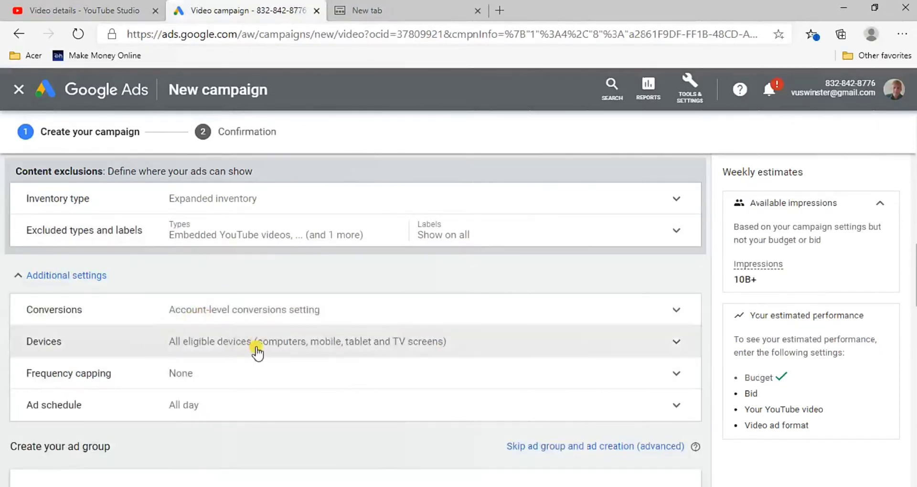
pyautogui.click(257, 352)
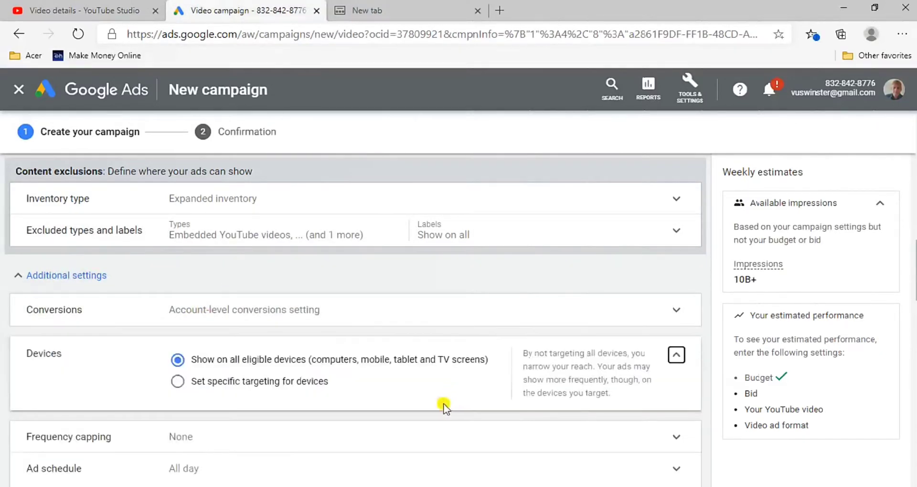
pyautogui.click(179, 382)
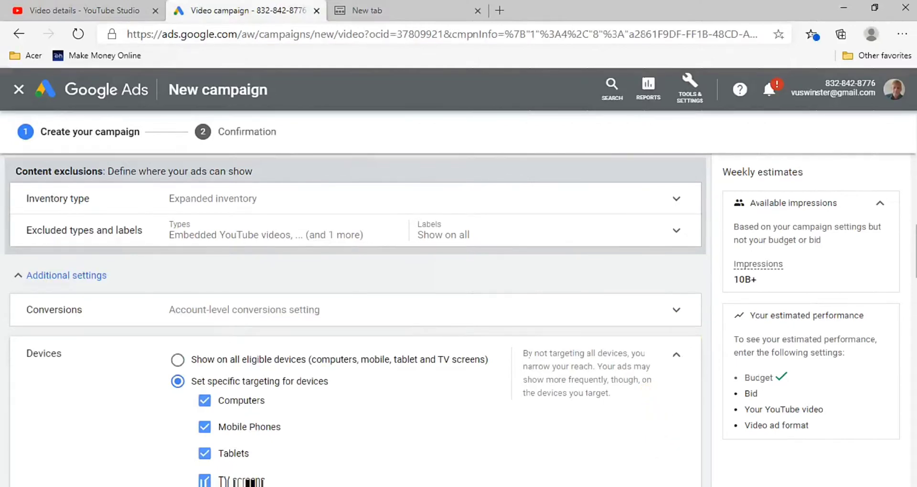
pyautogui.scroll(-1, 355, 320)
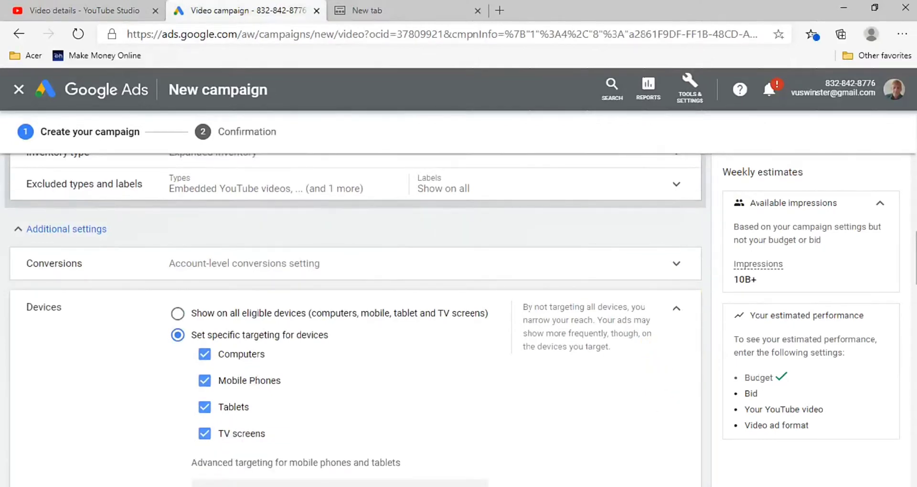
pyautogui.click(205, 432)
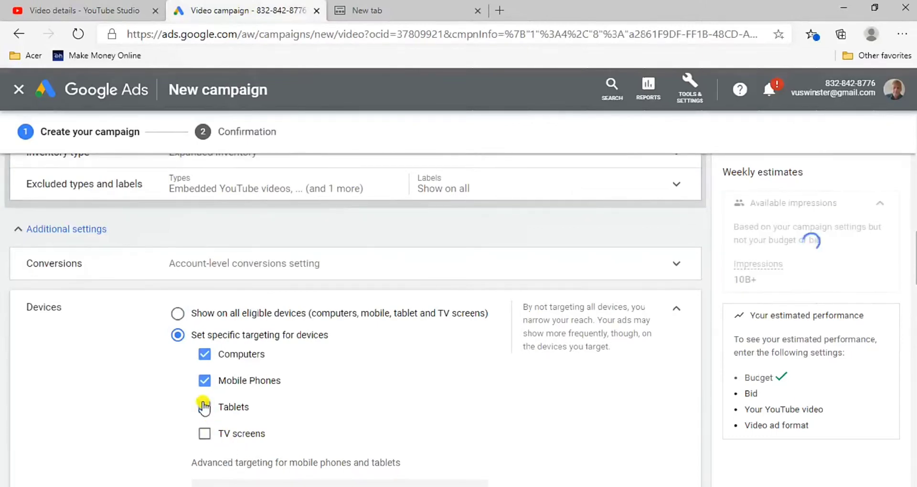
pyautogui.click(219, 403)
pyautogui.click(205, 355)
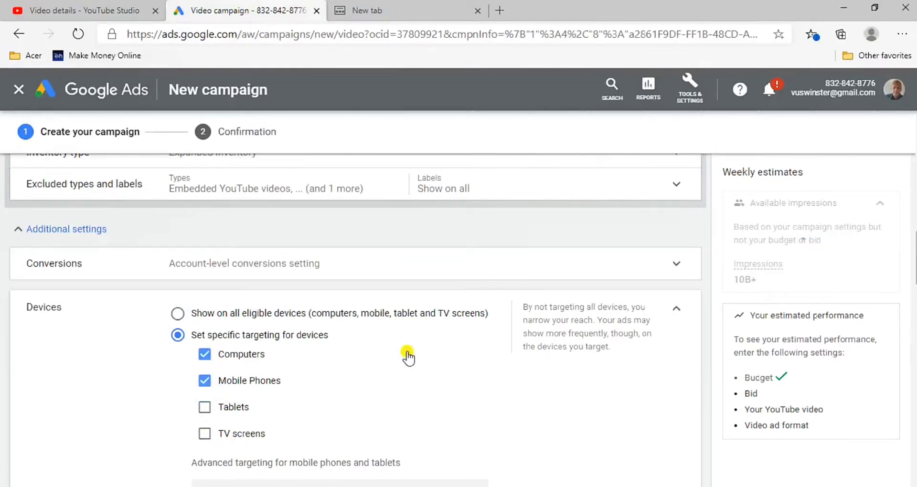
pyautogui.click(680, 312)
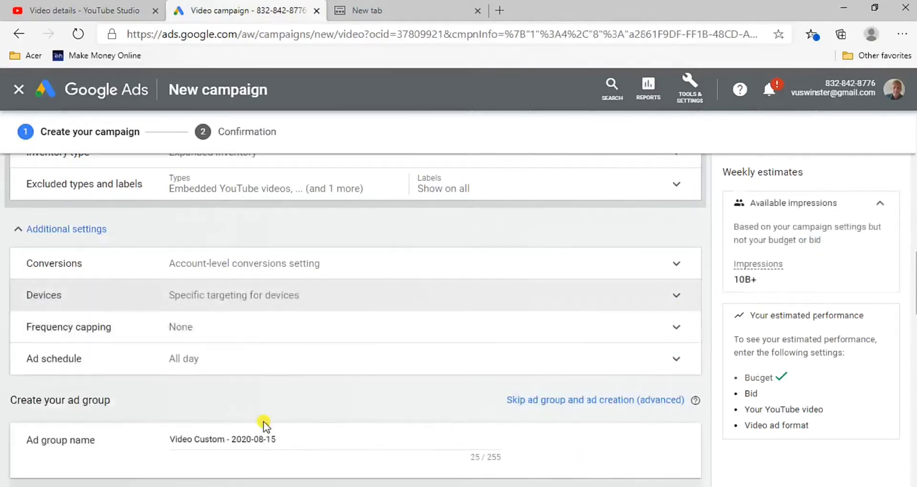
# Cap the campaign's view frequency at 1 view per month and collapse the Frequency capping settings
pyautogui.click(270, 340)
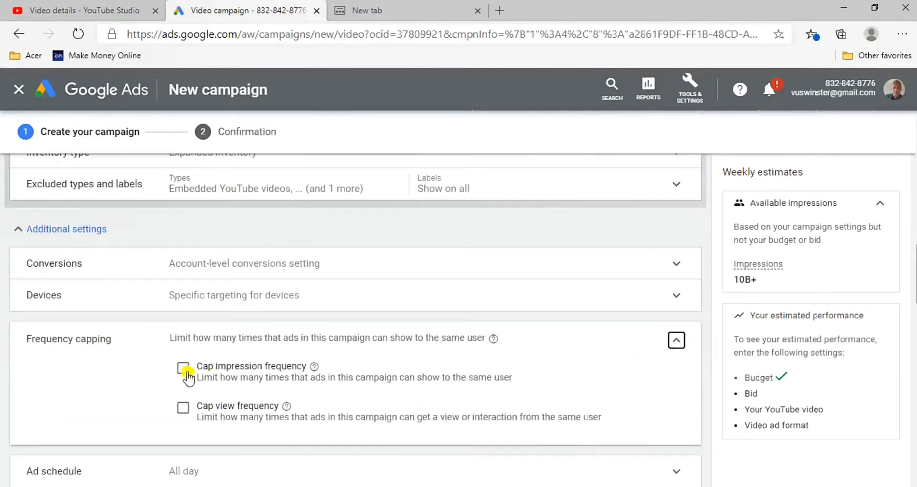
pyautogui.click(183, 407)
pyautogui.click(257, 455)
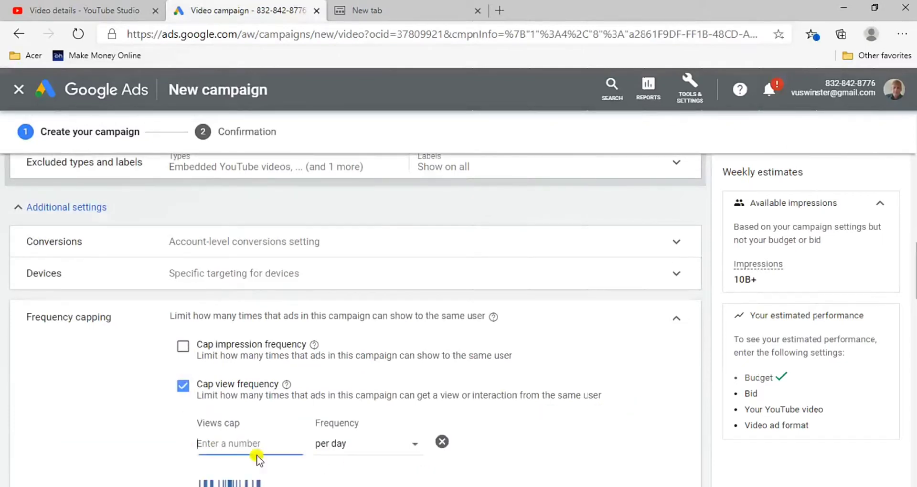
pyautogui.click(347, 444)
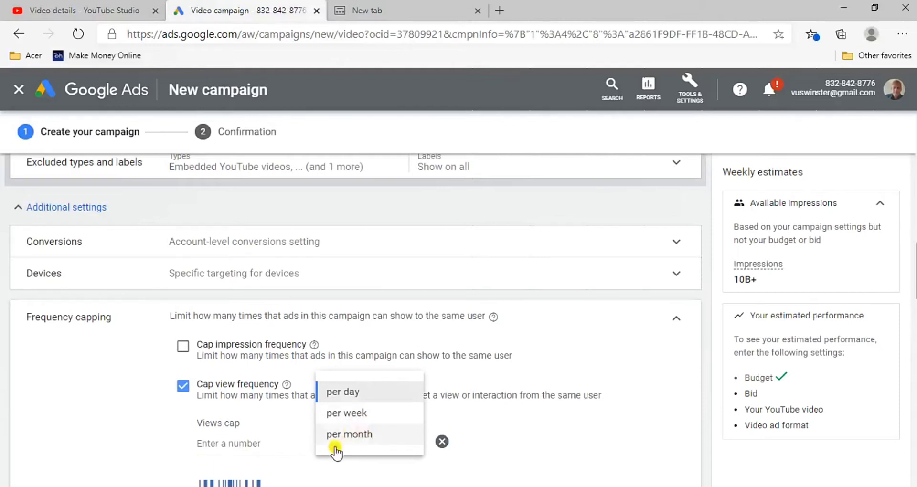
pyautogui.click(342, 437)
pyautogui.click(227, 446)
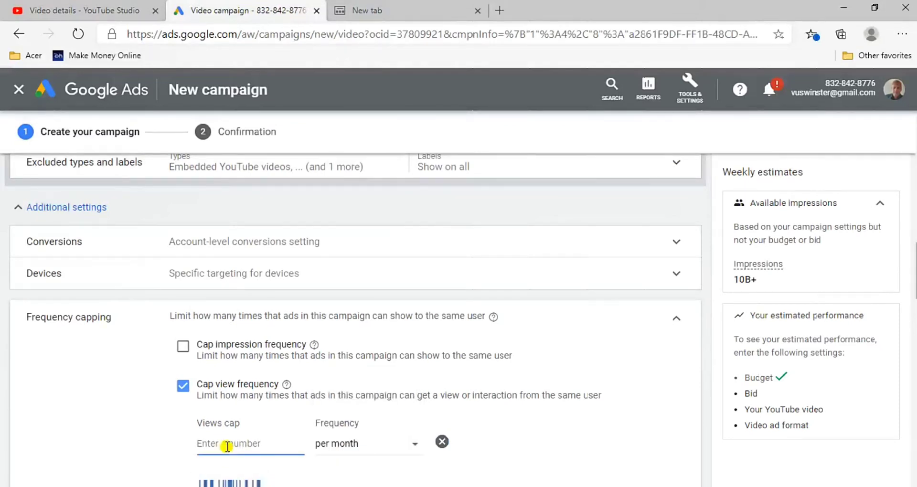
pyautogui.write('1')
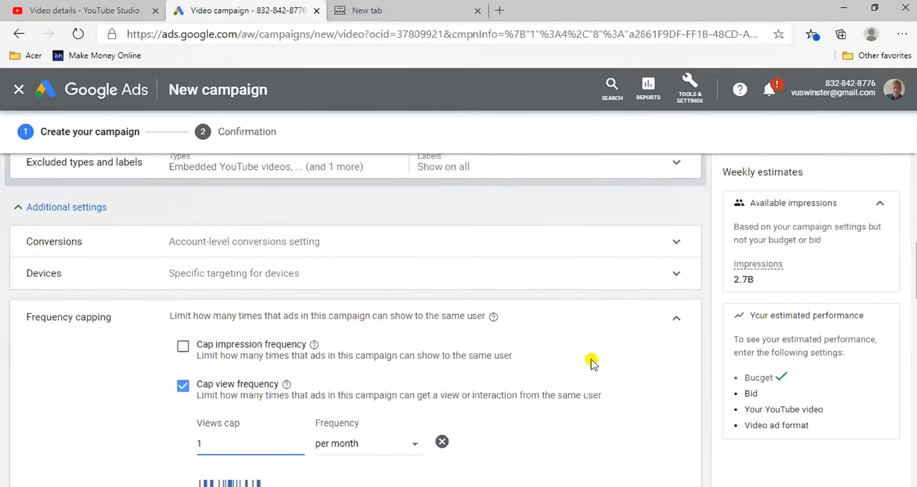
pyautogui.click(678, 320)
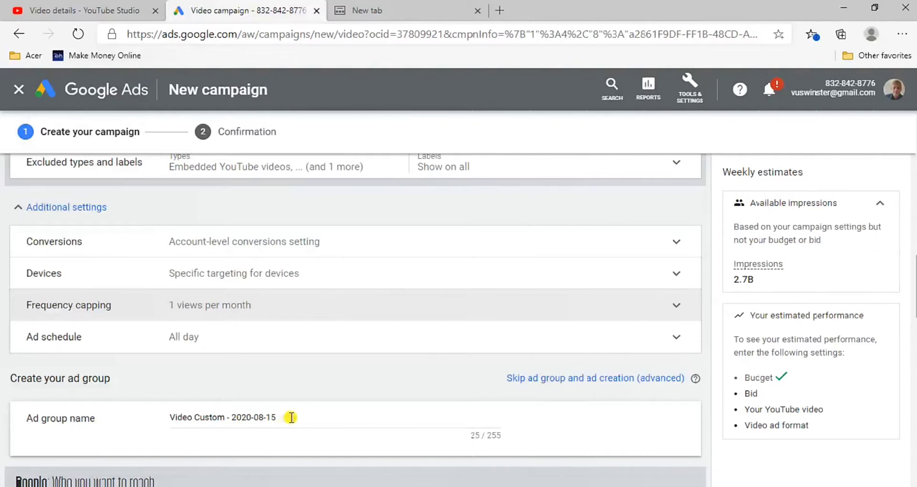
# Try skipping the ad group and ad creation, and add the ad group and ad form back
pyautogui.moveTo(291, 417); pyautogui.dragTo(256, 427)
pyautogui.click(575, 379)
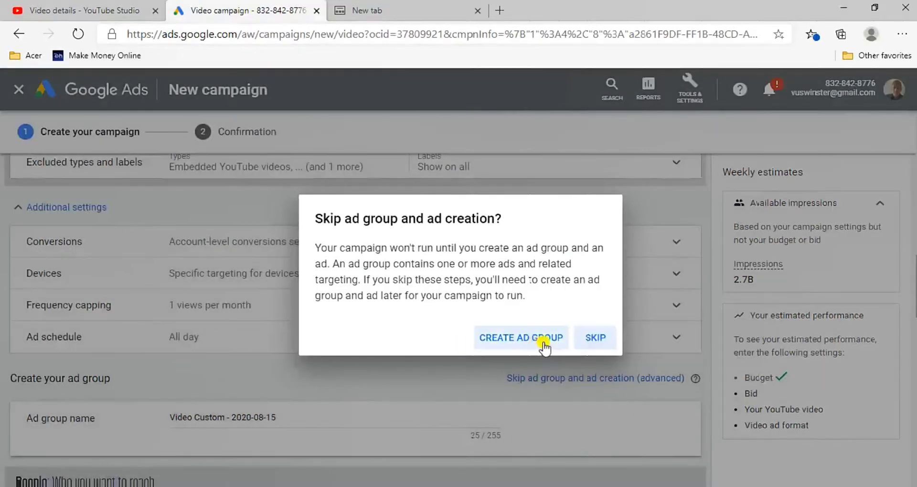
pyautogui.click(595, 338)
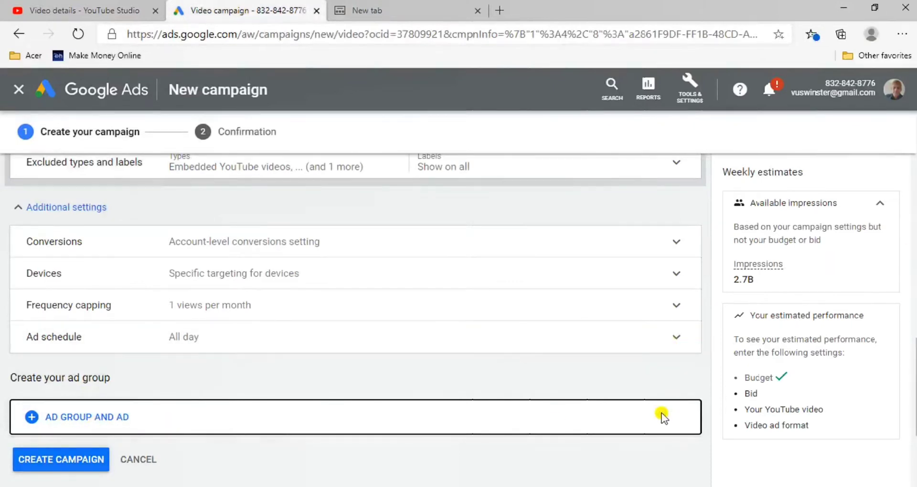
pyautogui.scroll(-3, 663, 417)
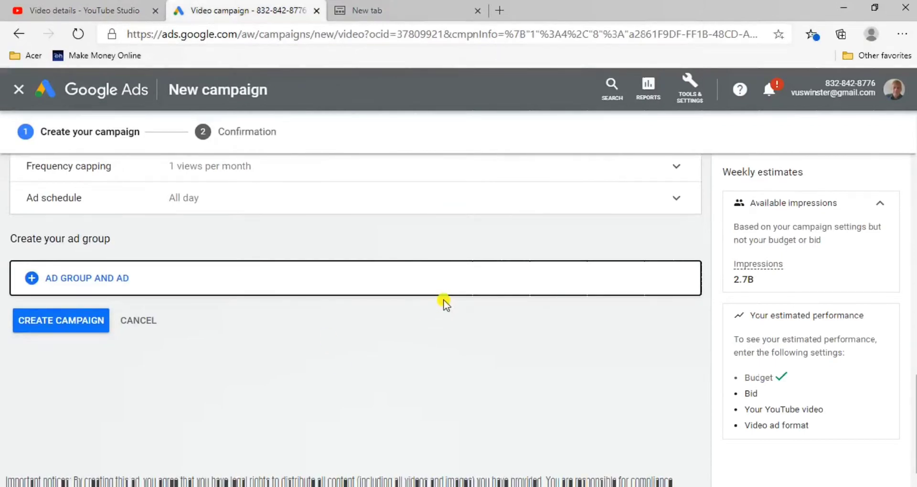
pyautogui.scroll(3, 443, 300)
pyautogui.scroll(1, 444, 306)
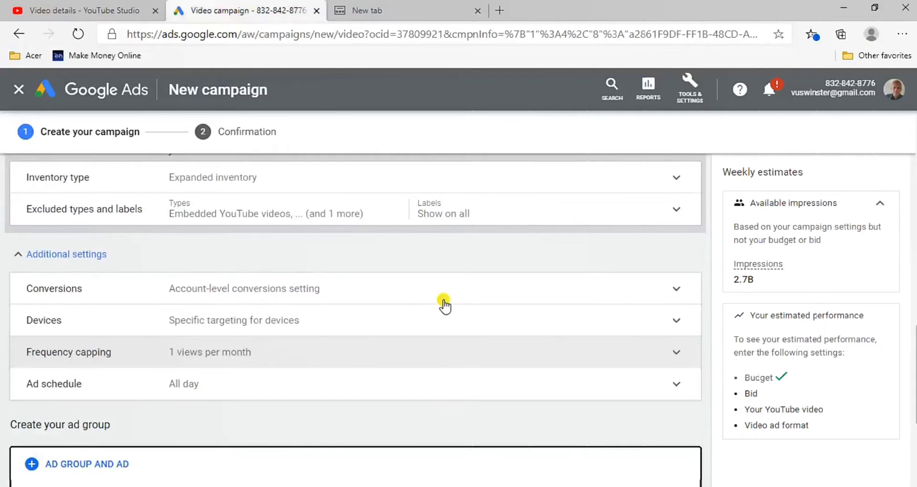
pyautogui.scroll(-1, 443, 303)
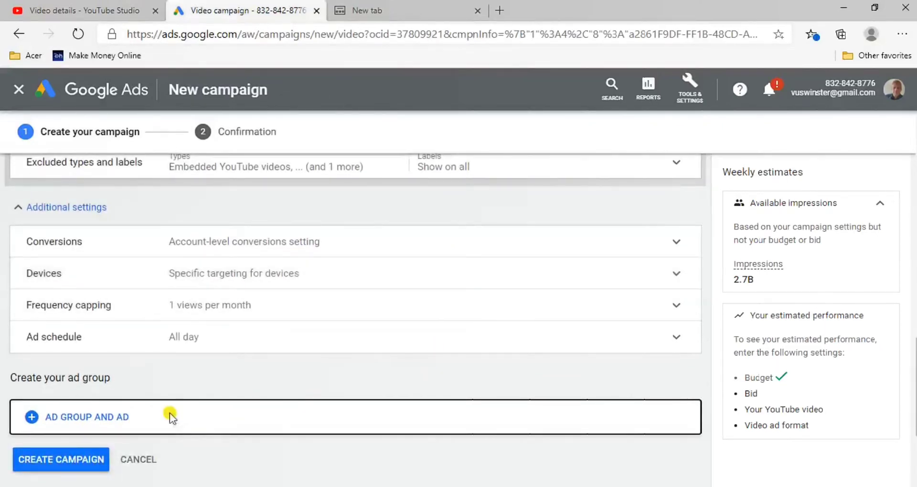
pyautogui.click(90, 418)
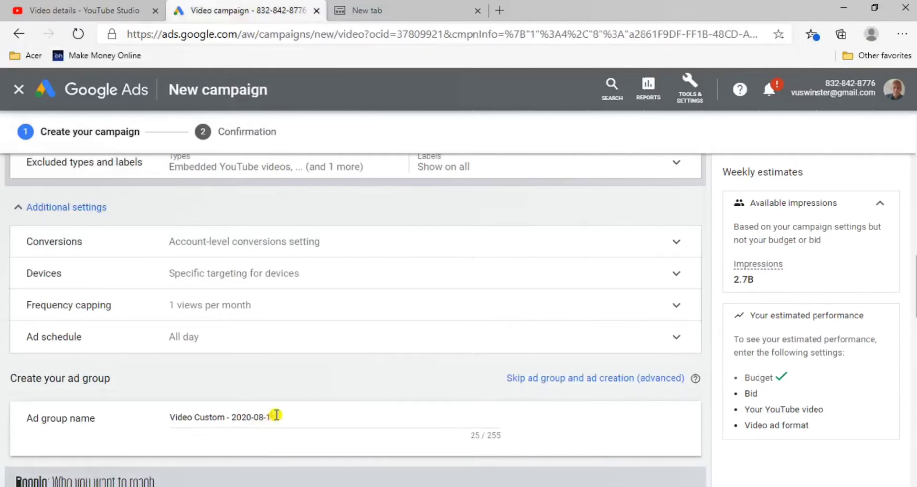
# Replace the ad group name with the first paragraph of the video's description, copied from its YouTube Studio details page
pyautogui.click(285, 417)
pyautogui.press('BackSpace')
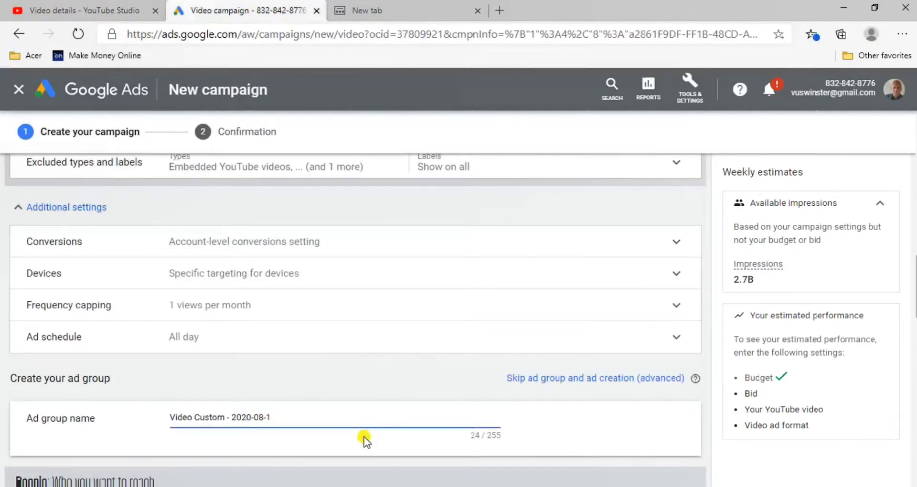
pyautogui.hotkey('ctrl', 'a')
pyautogui.write('Vi')
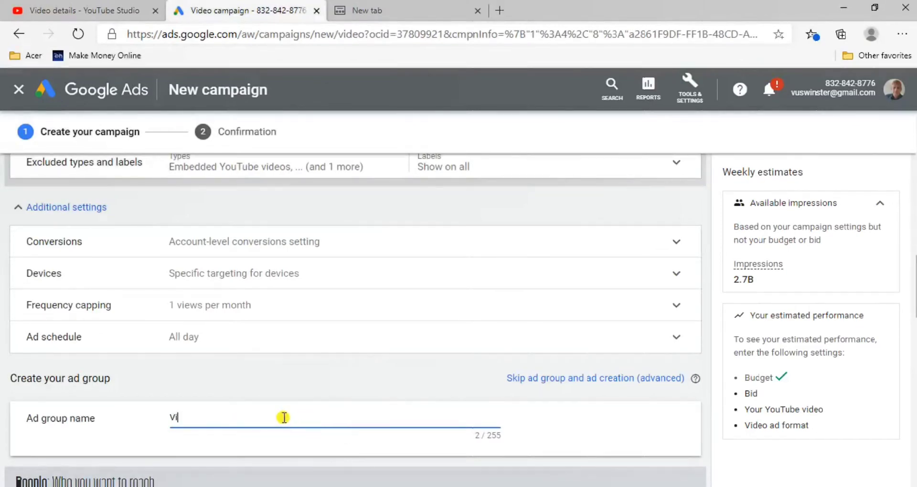
pyautogui.press('BackSpace')
pyautogui.press('BackSpace')
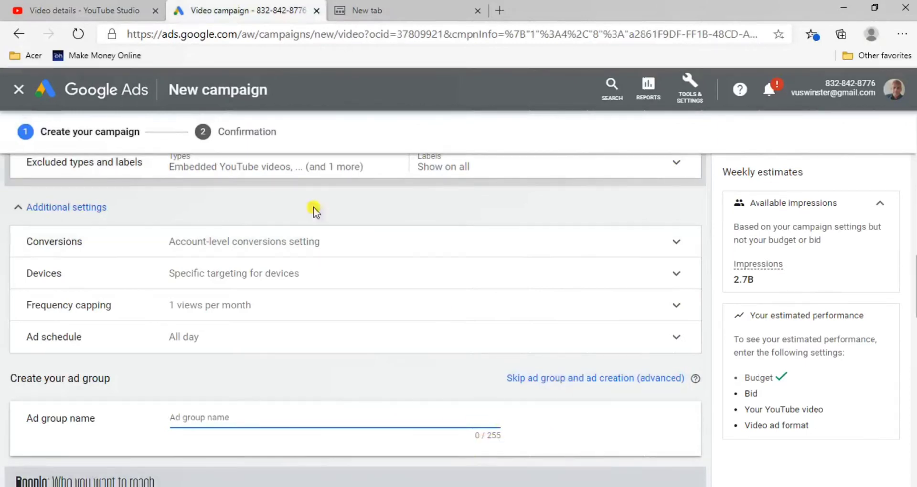
pyautogui.click(118, 6)
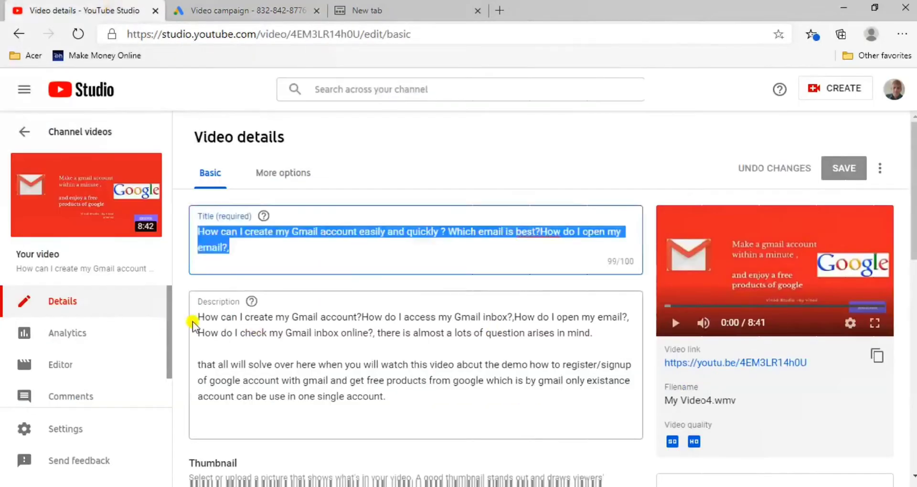
pyautogui.moveTo(199, 317); pyautogui.dragTo(619, 344)
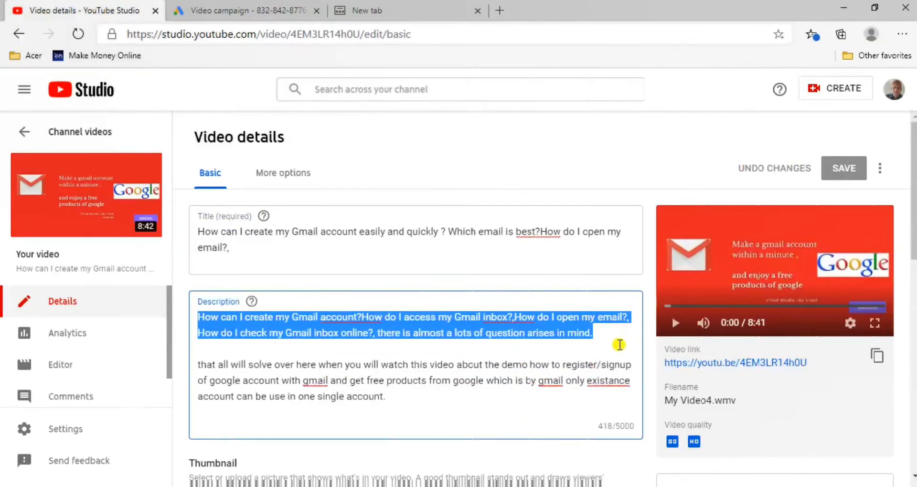
pyautogui.click(258, 10)
pyautogui.write('... w do I check my Gmail inbox online?, there is almost a lots of question arises in mind.')
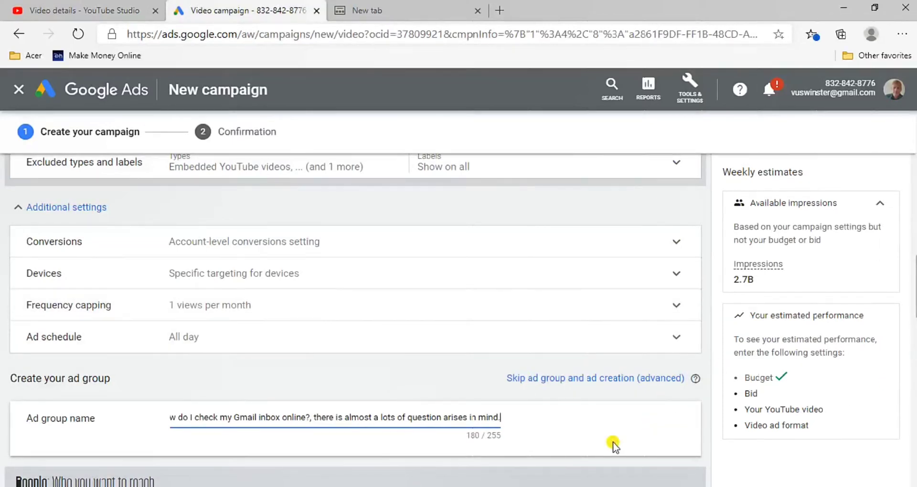
pyautogui.click(707, 456)
# Review the ad group's demographic targeting options for gender, age, parental status and household income
pyautogui.scroll(-4, 707, 457)
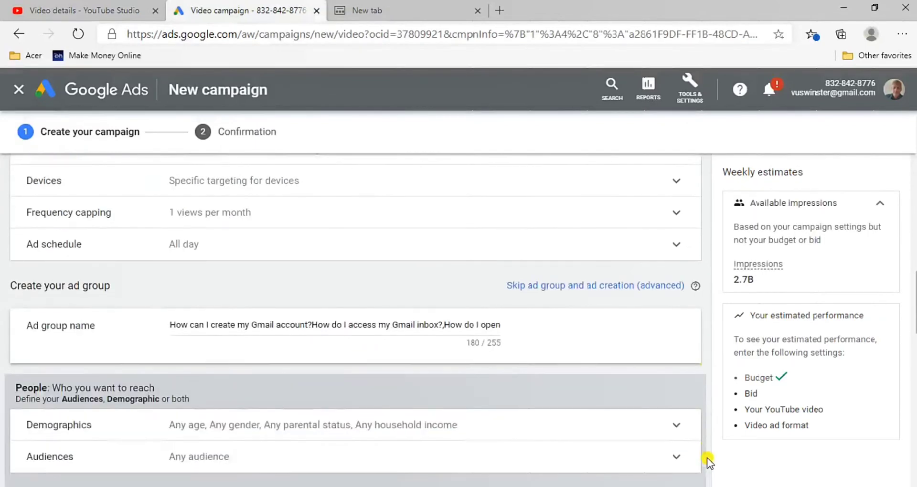
pyautogui.scroll(-2, 706, 458)
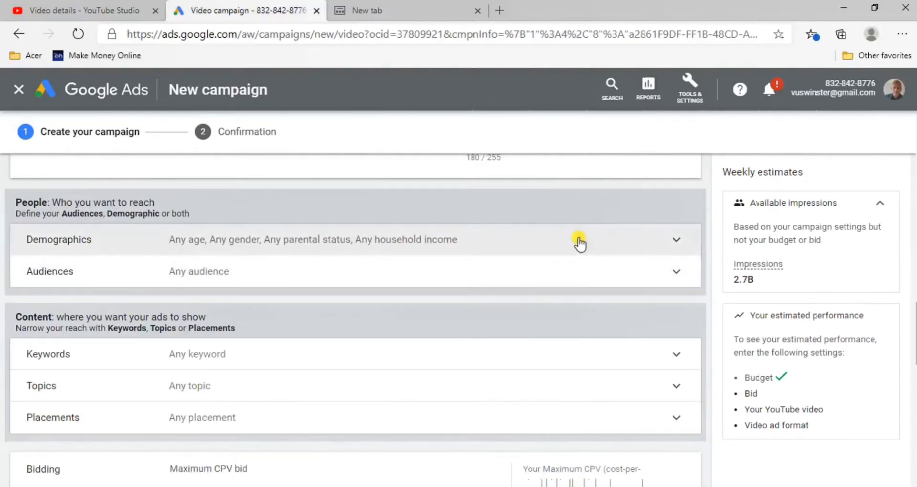
pyautogui.click(580, 238)
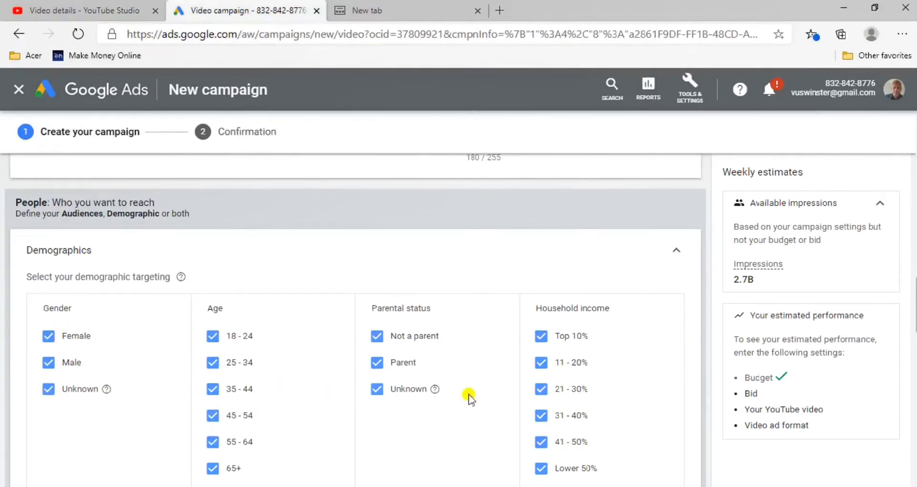
pyautogui.click(679, 253)
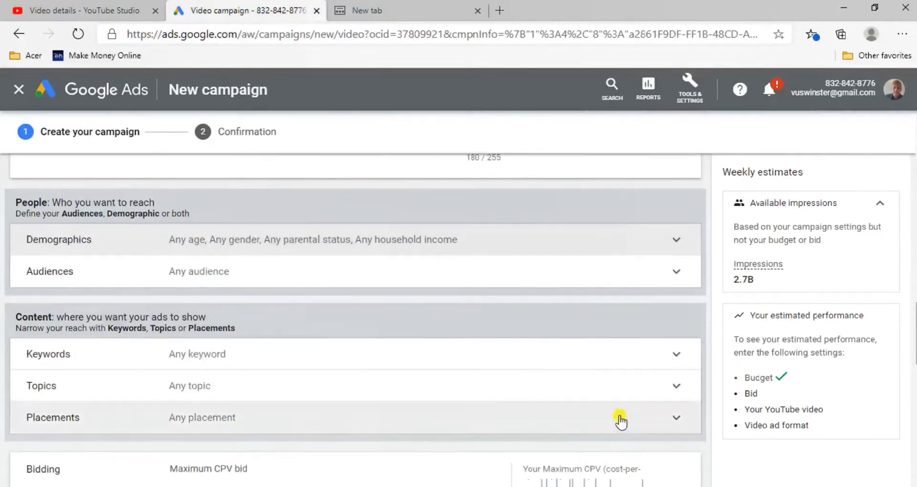
# Set the Maximum CPV bid to ₹0.10 and expand the Top content bid adjustment
pyautogui.scroll(-3, 591, 438)
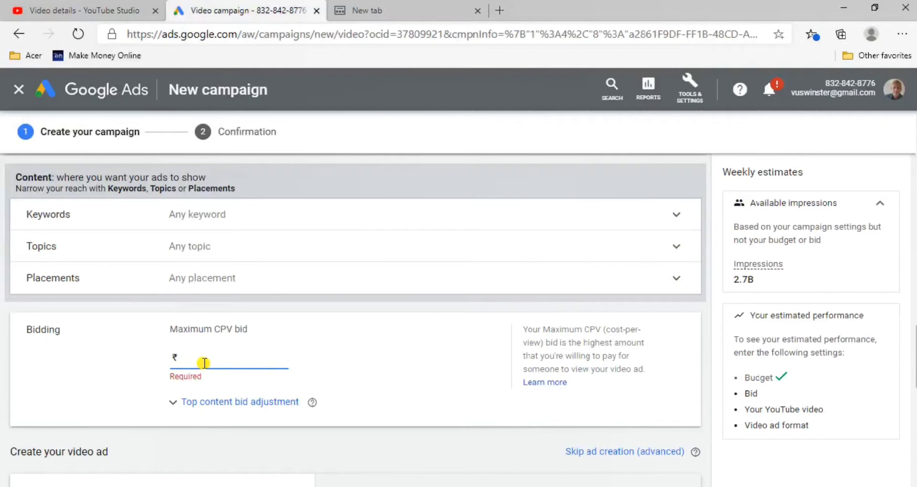
pyautogui.write('0.10')
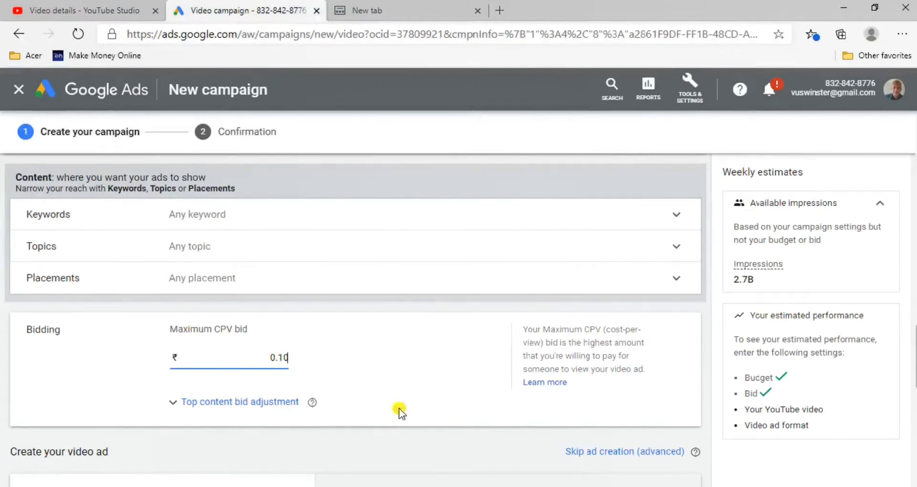
pyautogui.click(256, 404)
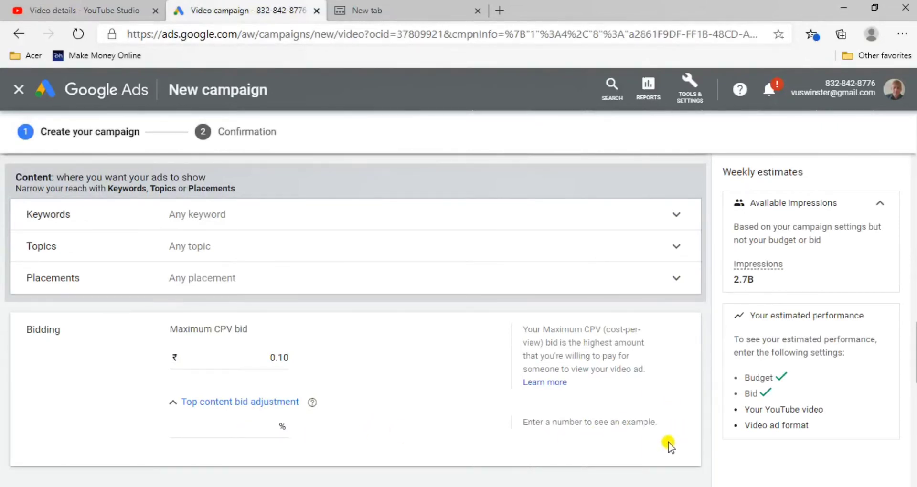
# Add the video to the ad by copying its link from the YouTube Studio details page and pasting it as the YouTube video in Google Ads
pyautogui.scroll(-2, 669, 444)
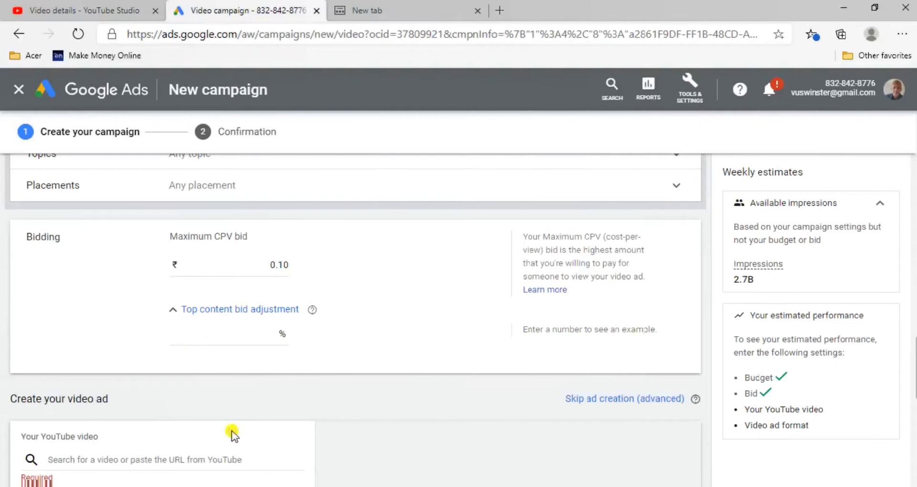
pyautogui.scroll(-1, 301, 441)
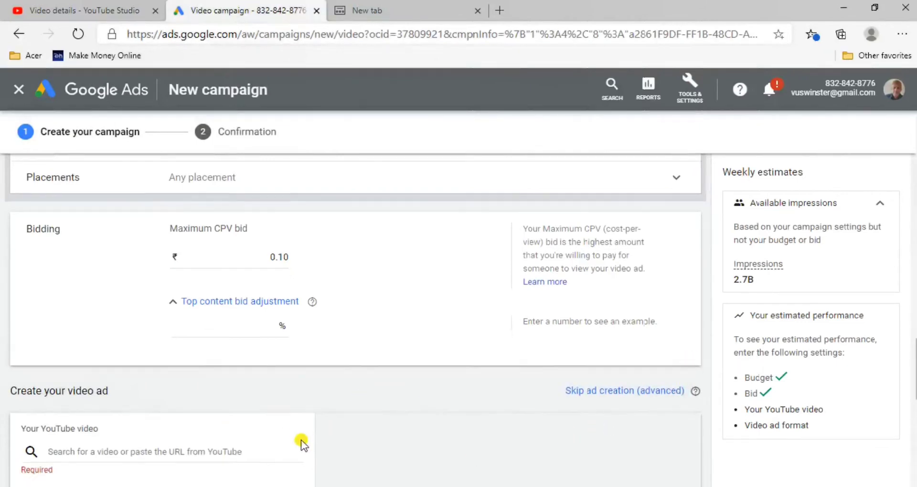
pyautogui.scroll(-1, 301, 442)
pyautogui.scroll(-1, 301, 441)
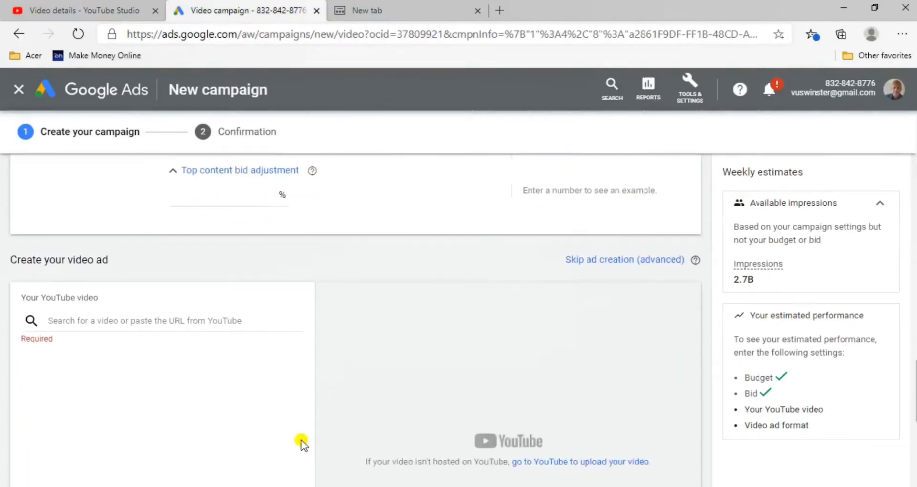
pyautogui.click(93, 324)
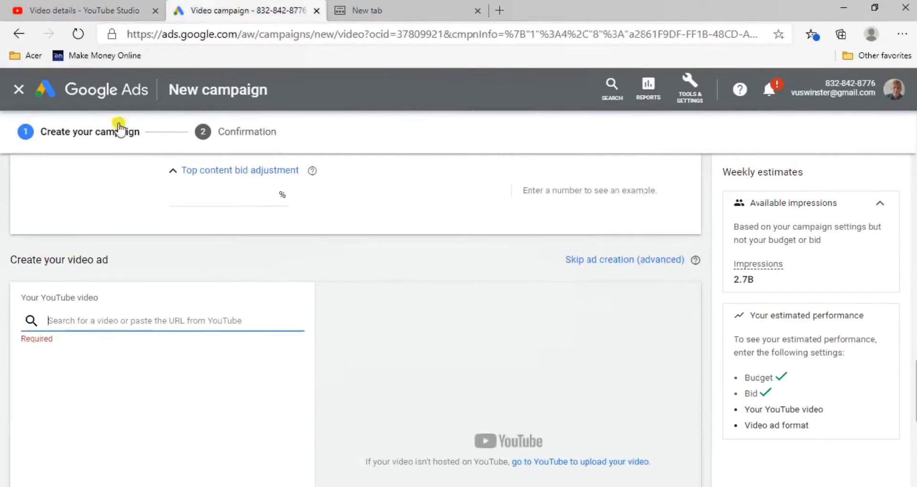
pyautogui.click(69, 10)
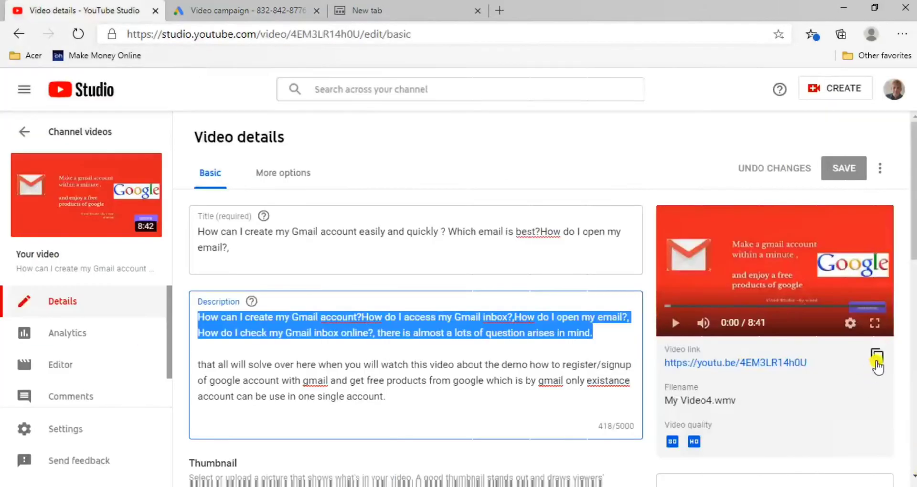
pyautogui.click(877, 356)
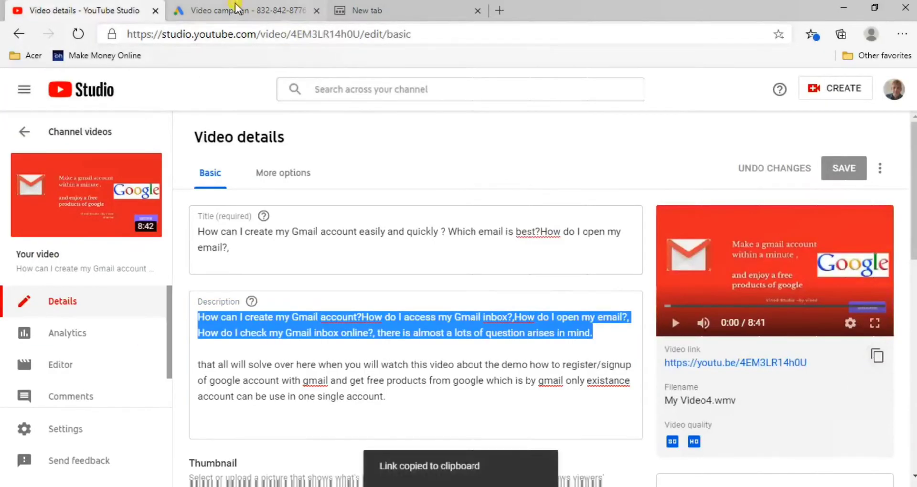
pyautogui.click(235, 6)
pyautogui.rightClick(67, 318)
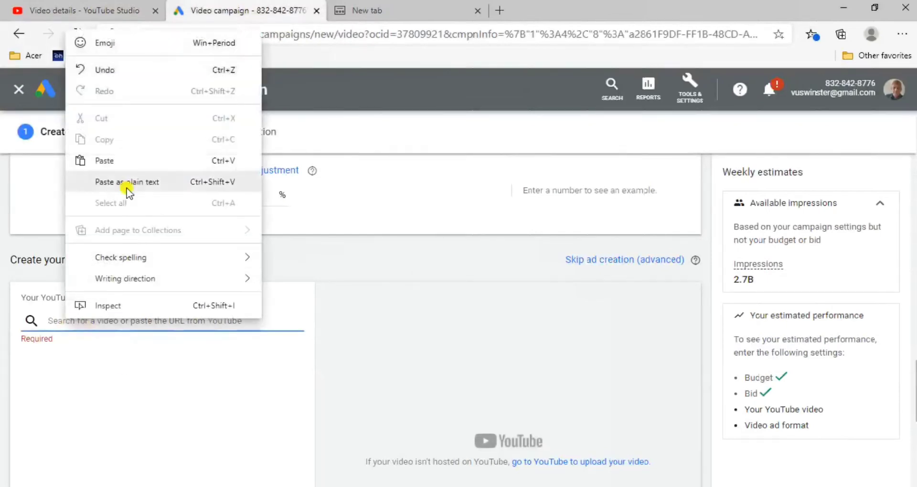
pyautogui.click(119, 161)
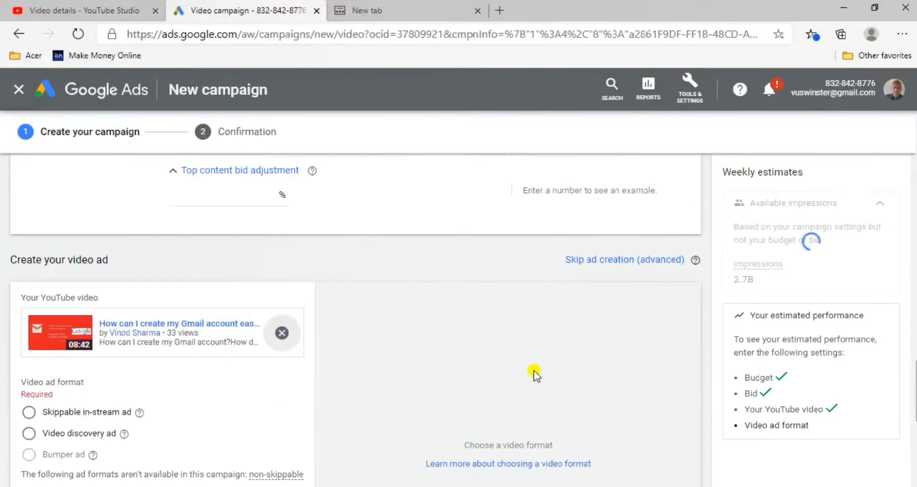
# Read the explanation of the skippable in-stream format and set the video ad format to Video discovery ad
pyautogui.scroll(3, 541, 362)
pyautogui.scroll(2, 542, 363)
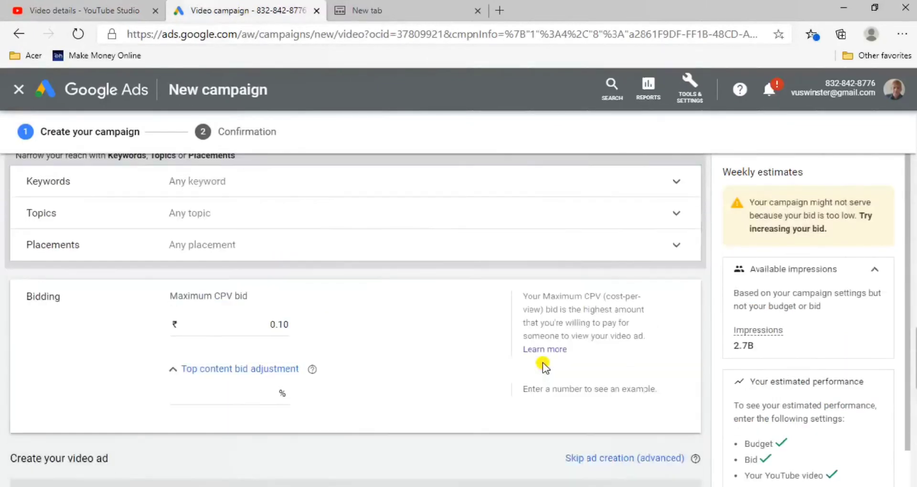
pyautogui.scroll(-4, 551, 380)
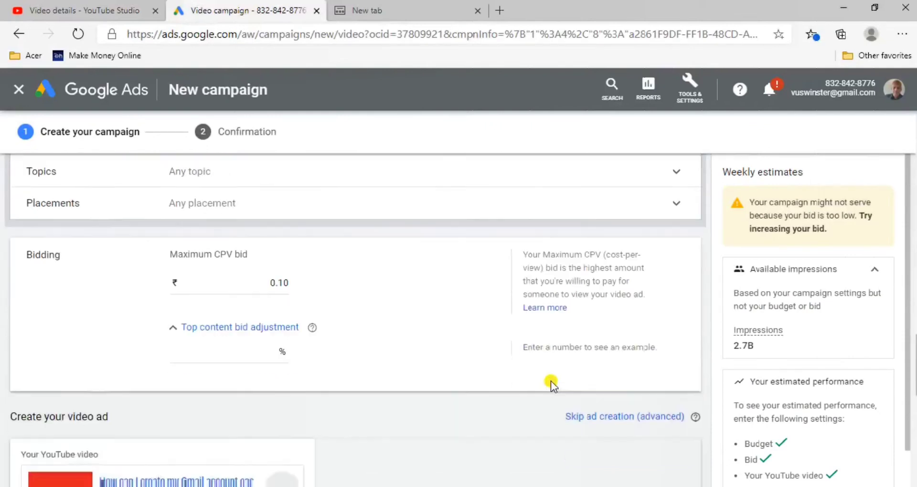
pyautogui.scroll(-2, 551, 380)
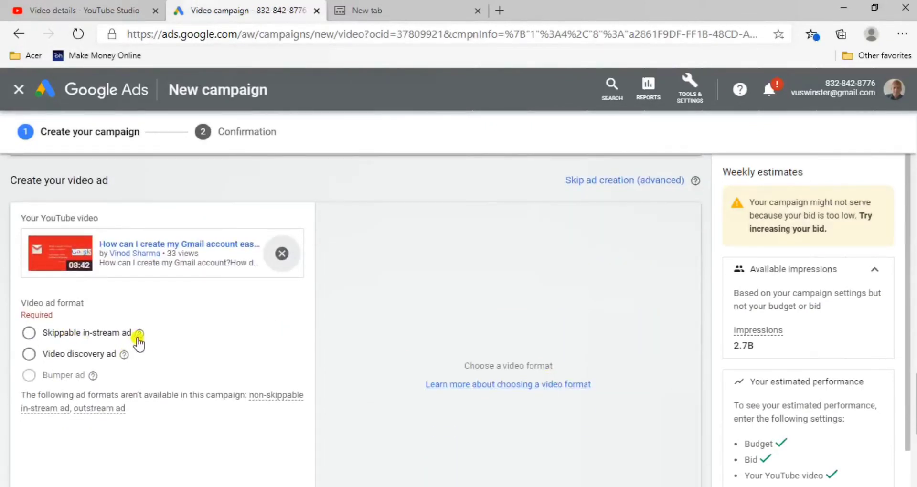
pyautogui.moveTo(141, 338)
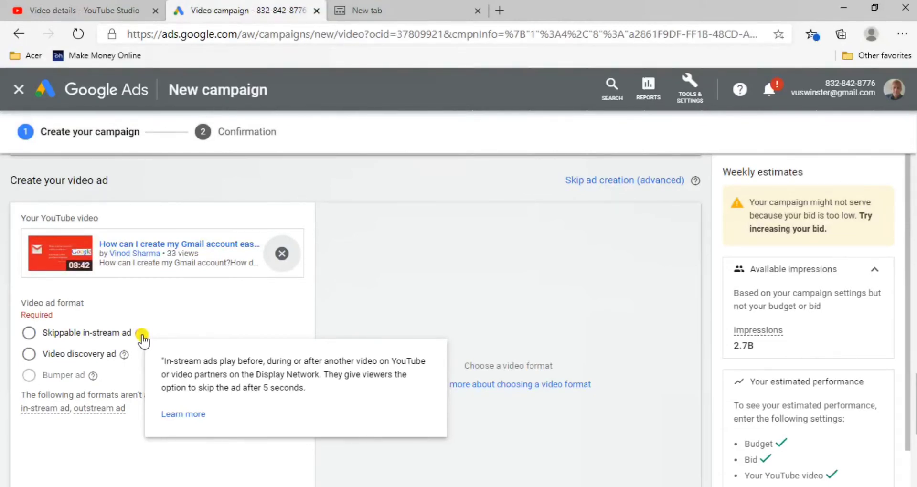
pyautogui.click(29, 356)
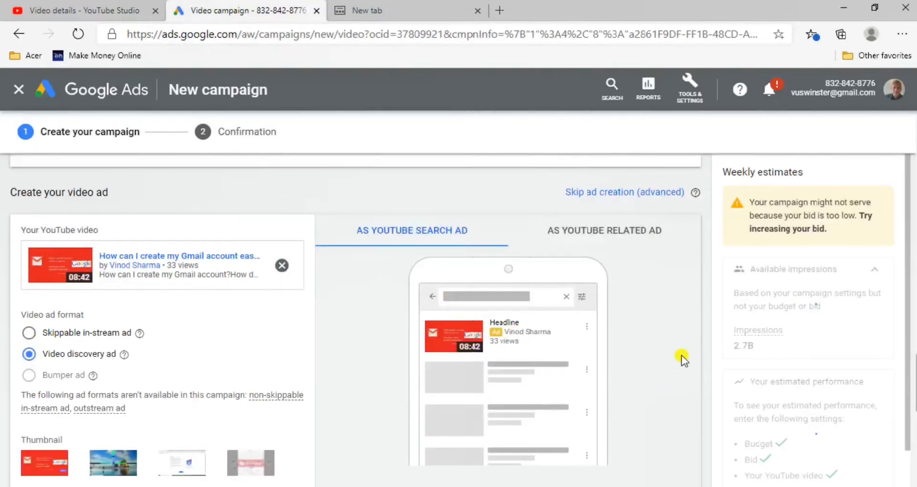
# Examine the weekly estimated performance for the campaign, including views, impressions, average CPV and budget spend
pyautogui.scroll(10, 686, 353)
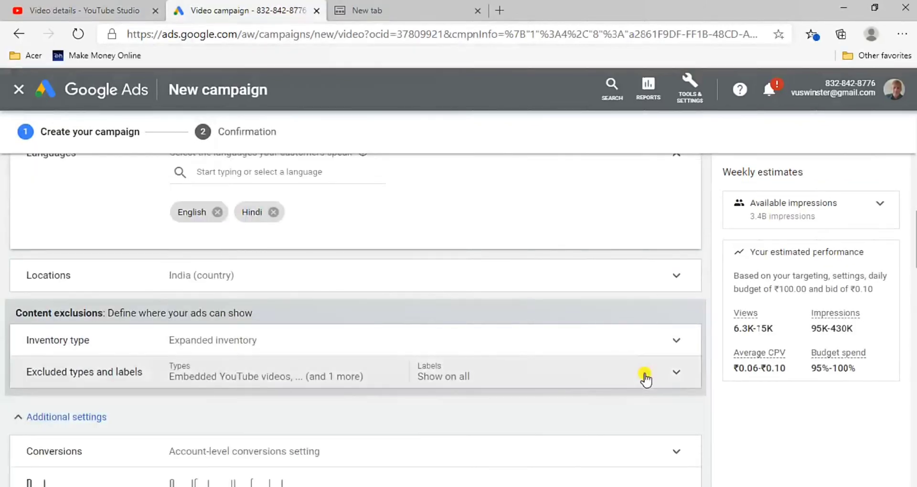
pyautogui.scroll(-1, 645, 378)
pyautogui.scroll(15, 608, 342)
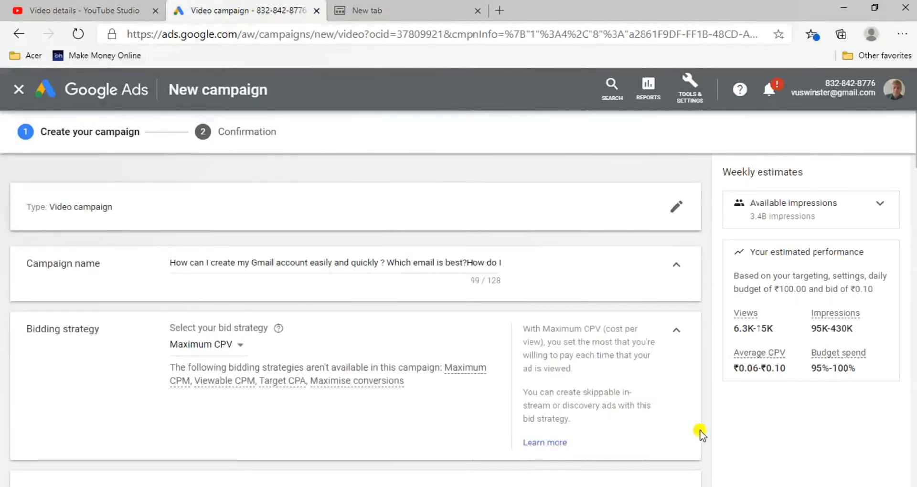
pyautogui.scroll(-1, 707, 432)
pyautogui.scroll(1, 706, 432)
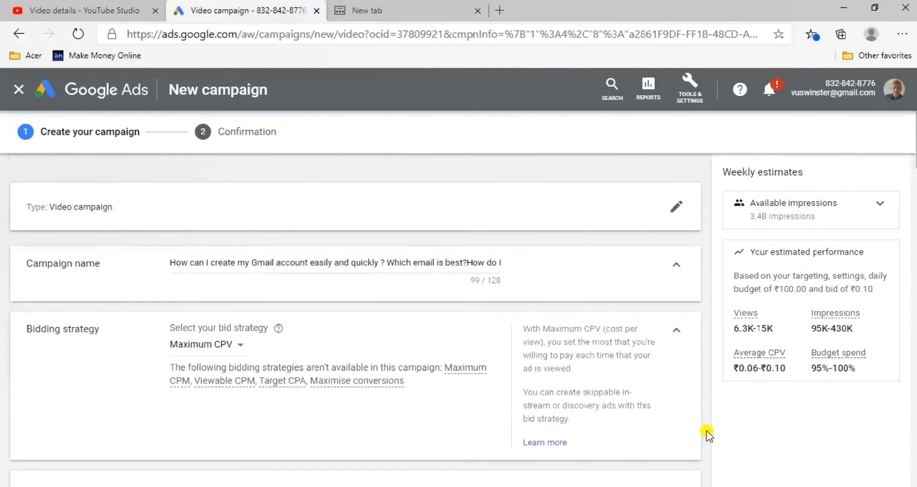
pyautogui.scroll(-1, 710, 184)
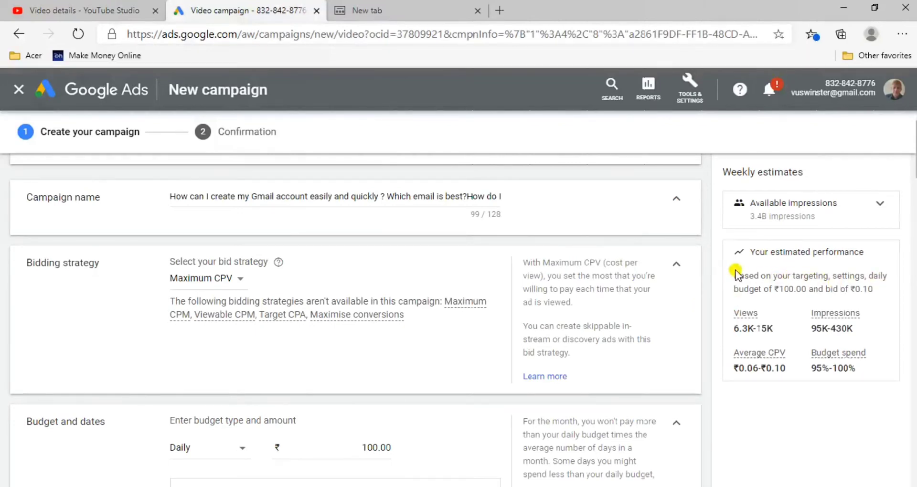
pyautogui.moveTo(733, 272); pyautogui.dragTo(870, 370)
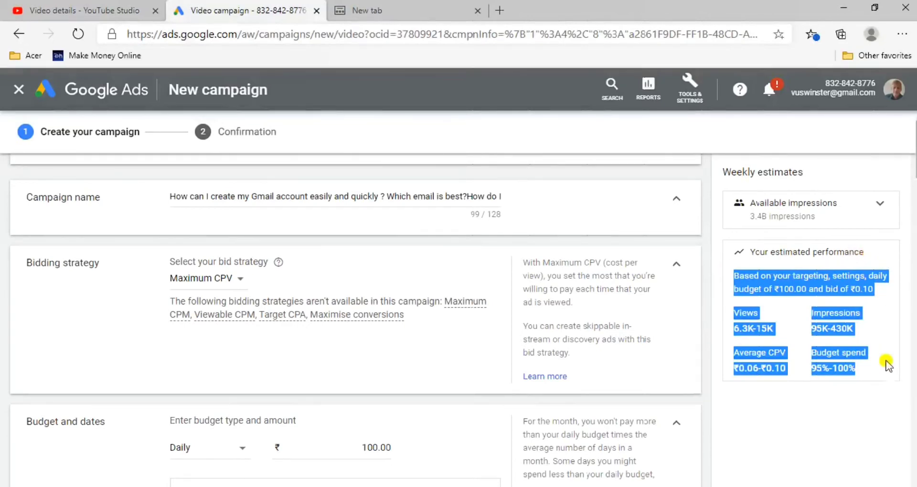
pyautogui.click(763, 406)
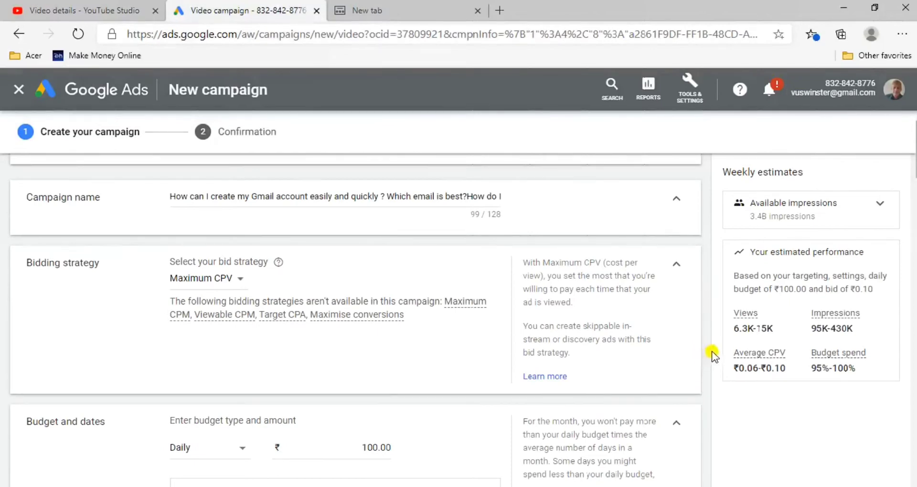
pyautogui.scroll(2, 711, 356)
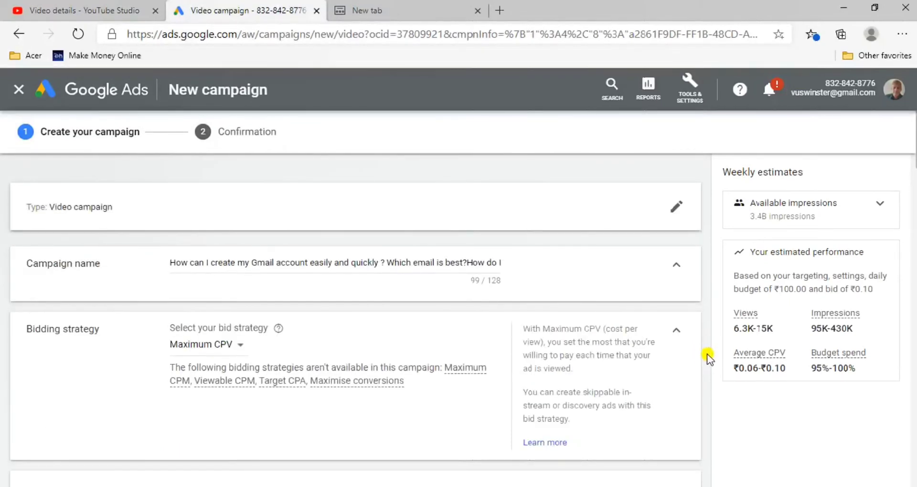
pyautogui.scroll(-5, 707, 355)
pyautogui.scroll(4, 702, 355)
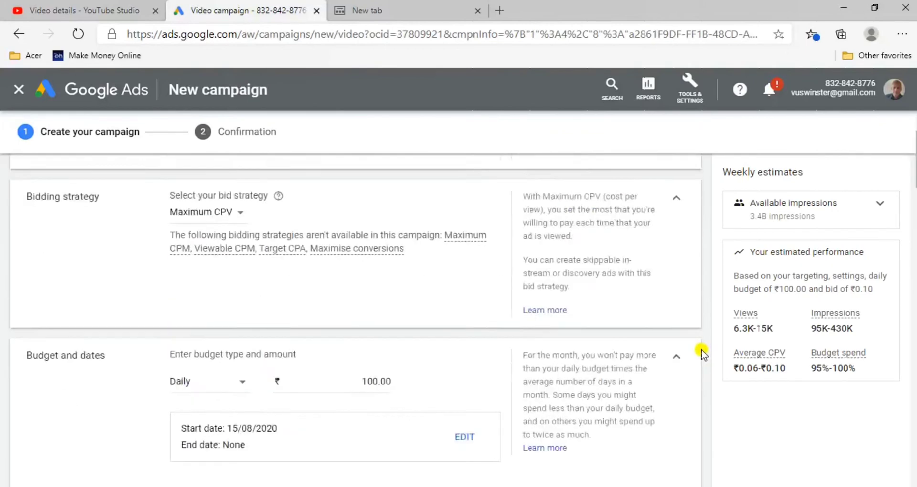
pyautogui.scroll(1, 707, 276)
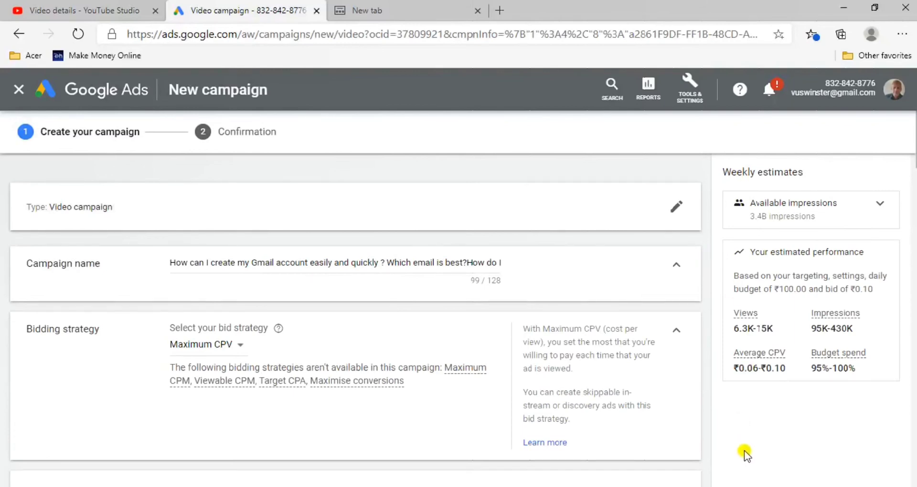
# Review the campaign form from the budget and ad group settings through to the video ad, and return to the campaign name
pyautogui.scroll(-4, 744, 451)
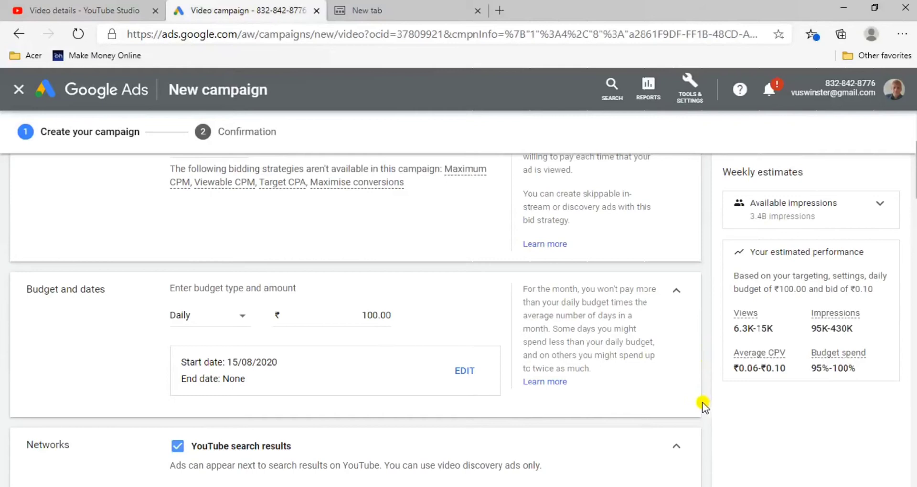
pyautogui.moveTo(707, 306); pyautogui.dragTo(705, 483)
pyautogui.scroll(-10, 724, 470)
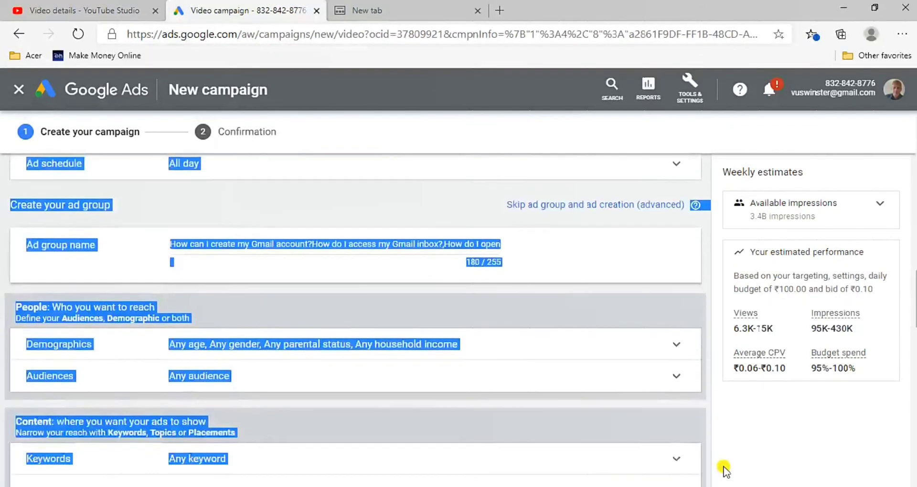
pyautogui.scroll(-4, 724, 471)
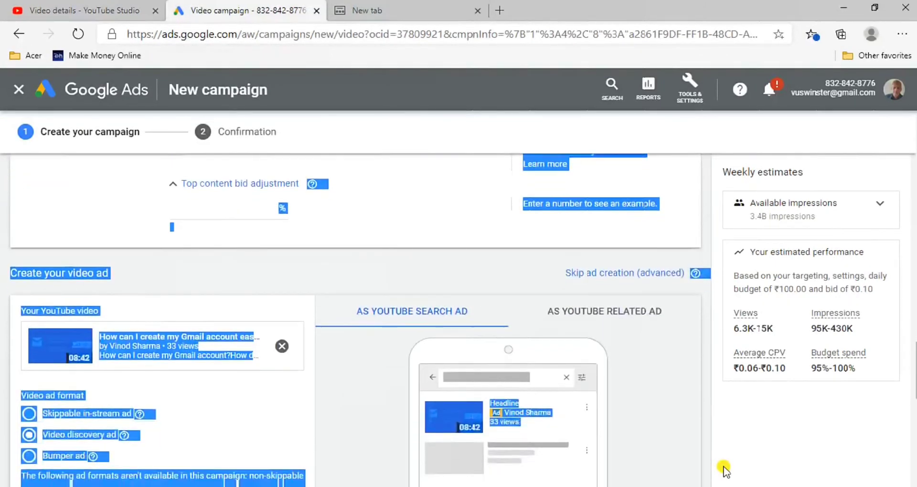
pyautogui.click(765, 456)
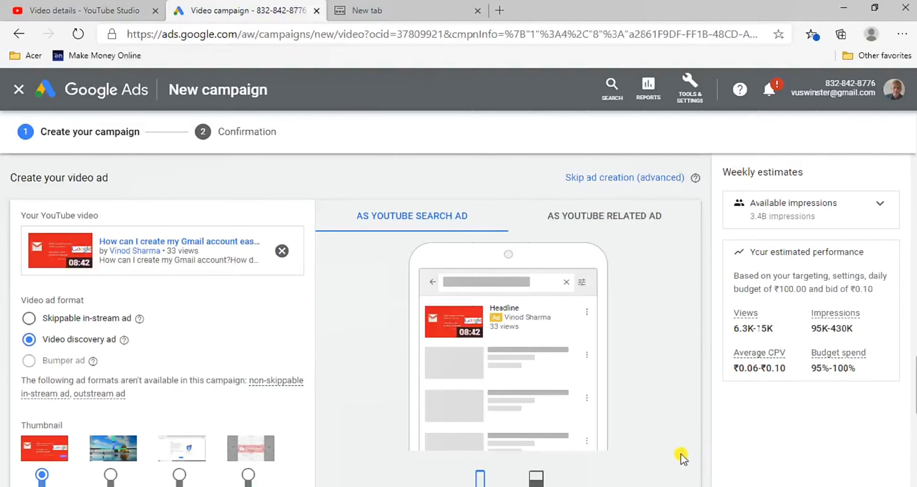
pyautogui.scroll(10, 678, 442)
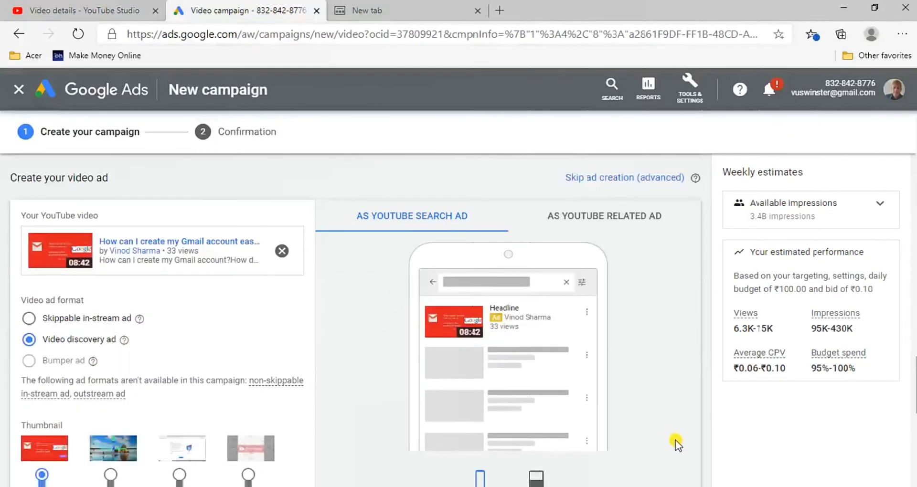
pyautogui.scroll(1, 678, 454)
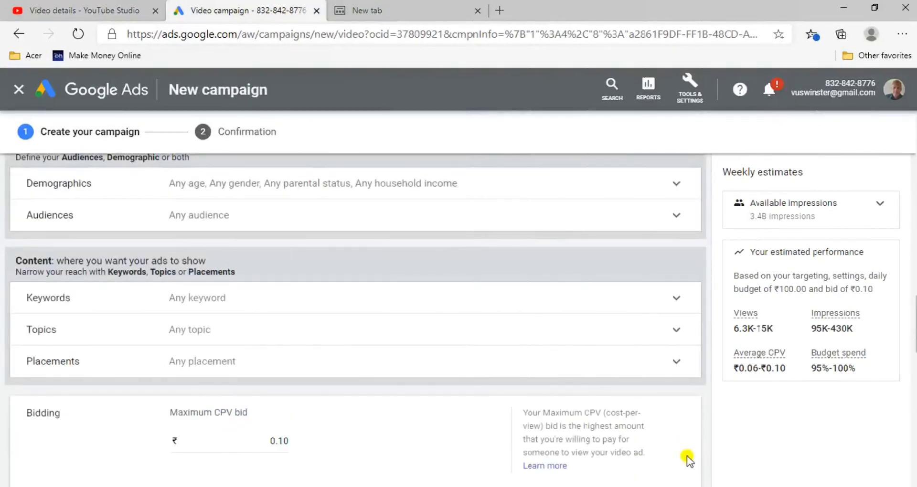
pyautogui.scroll(1, 686, 460)
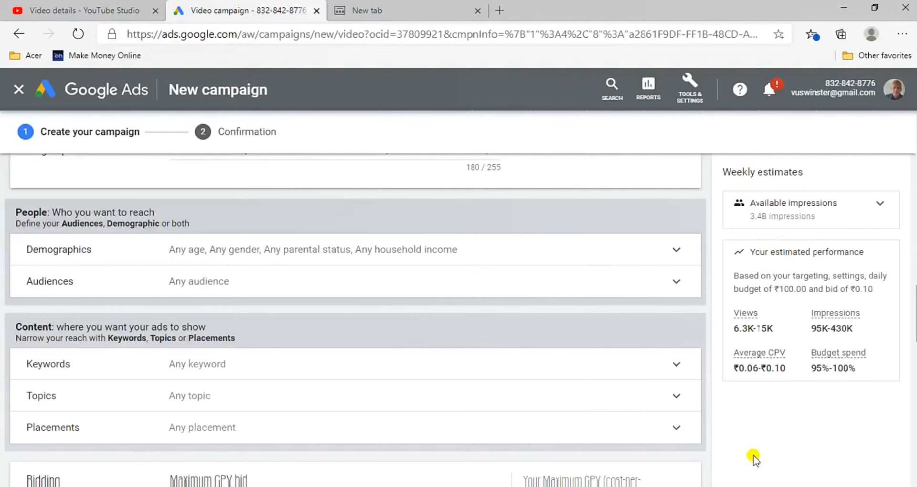
pyautogui.scroll(2, 753, 459)
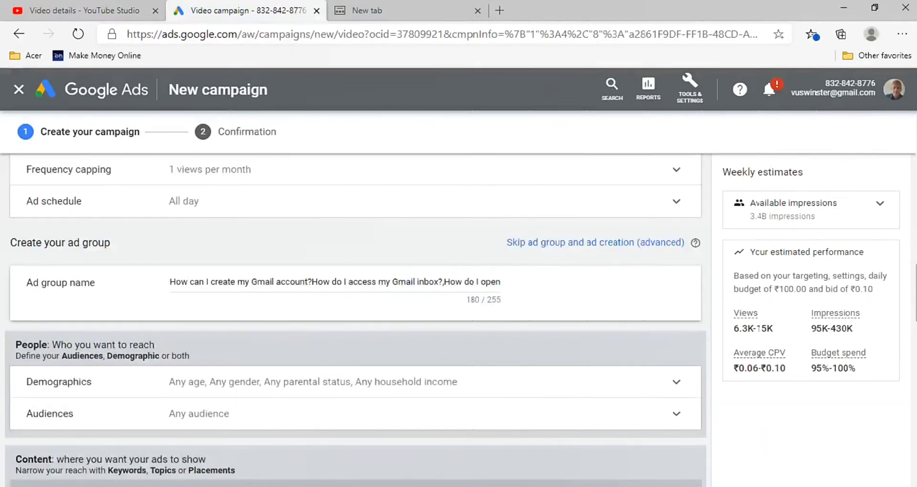
pyautogui.scroll(10, 729, 448)
pyautogui.scroll(-2, 715, 399)
pyautogui.scroll(2, 714, 400)
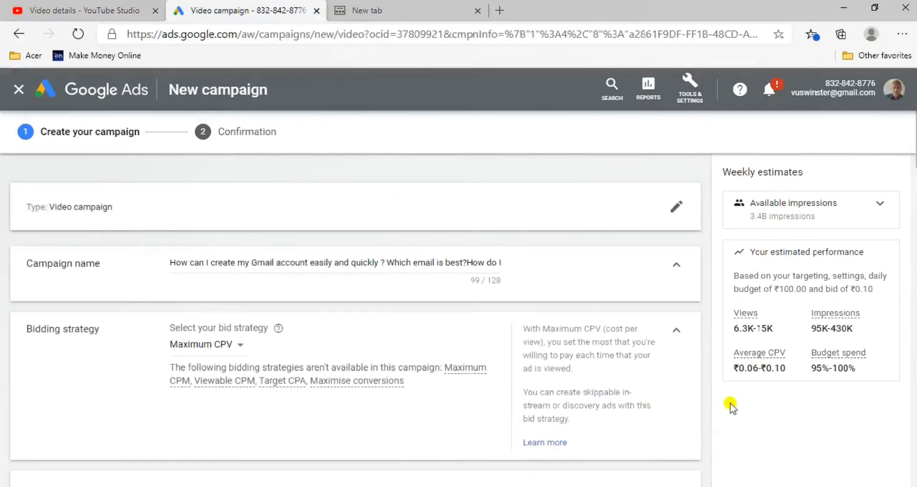
pyautogui.scroll(-2, 712, 427)
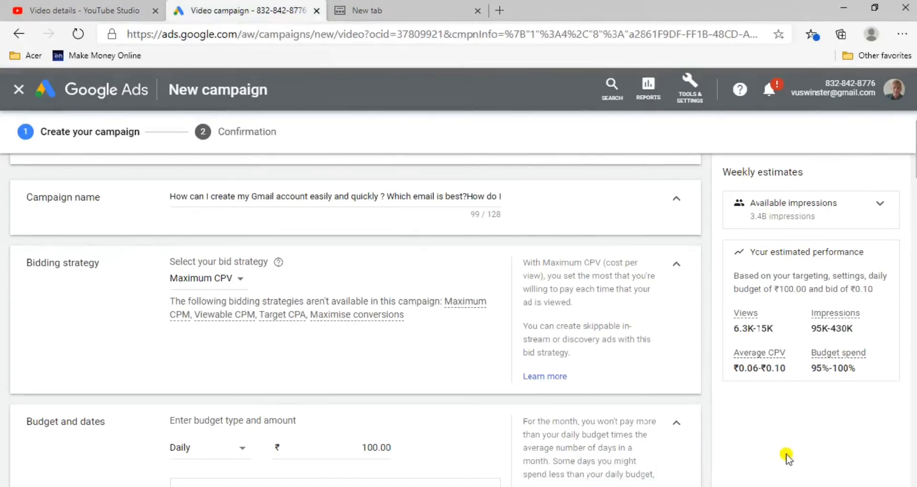
pyautogui.scroll(1, 712, 456)
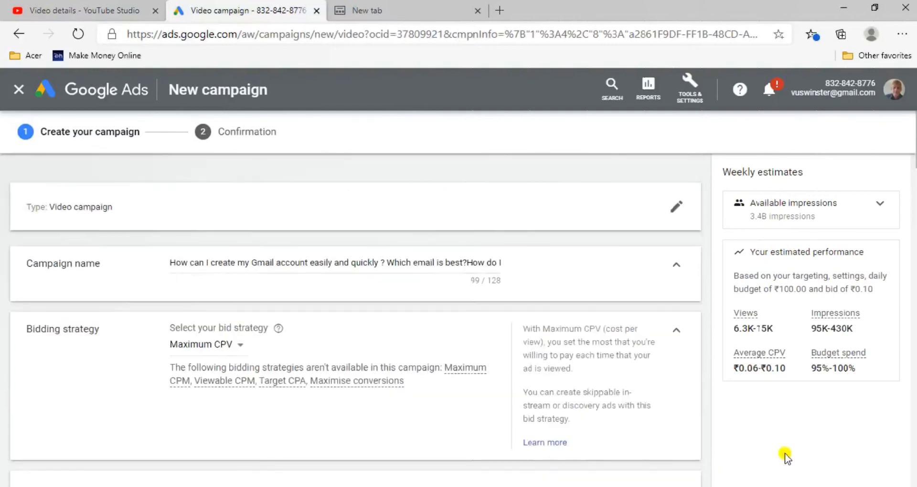
pyautogui.scroll(-1, 710, 444)
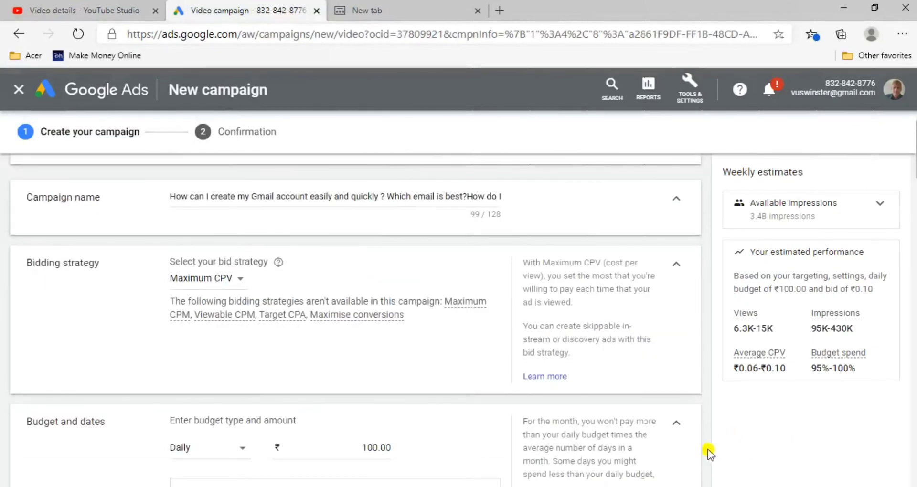
pyautogui.scroll(1, 704, 443)
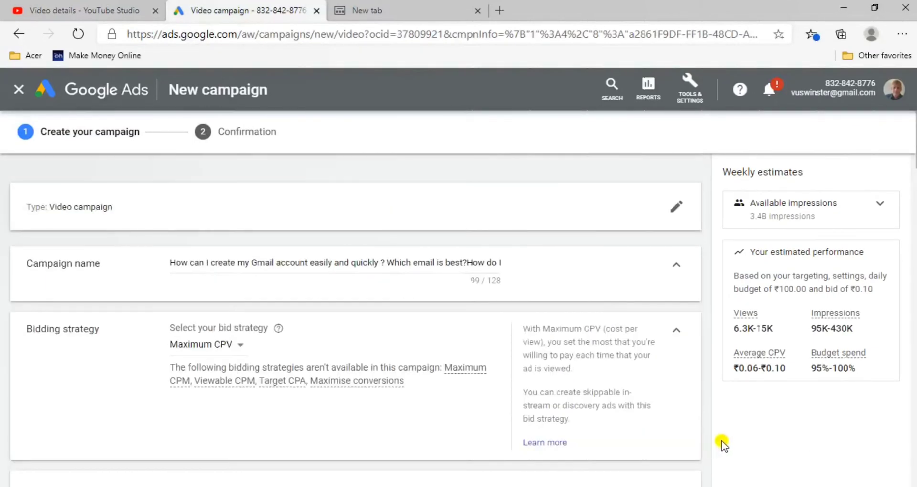
# Review the campaign's name, bidding strategy, budget and dates, networks and languages settings
pyautogui.scroll(-5, 719, 439)
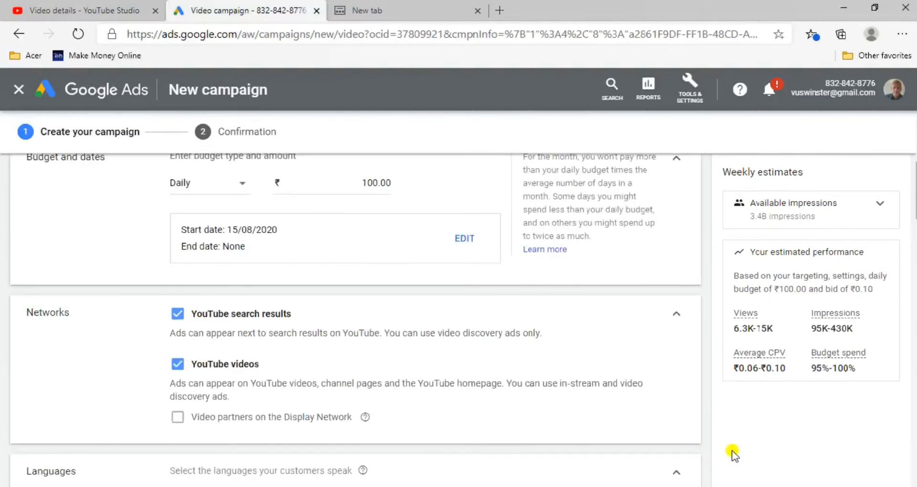
pyautogui.scroll(-4, 714, 451)
pyautogui.scroll(2, 712, 444)
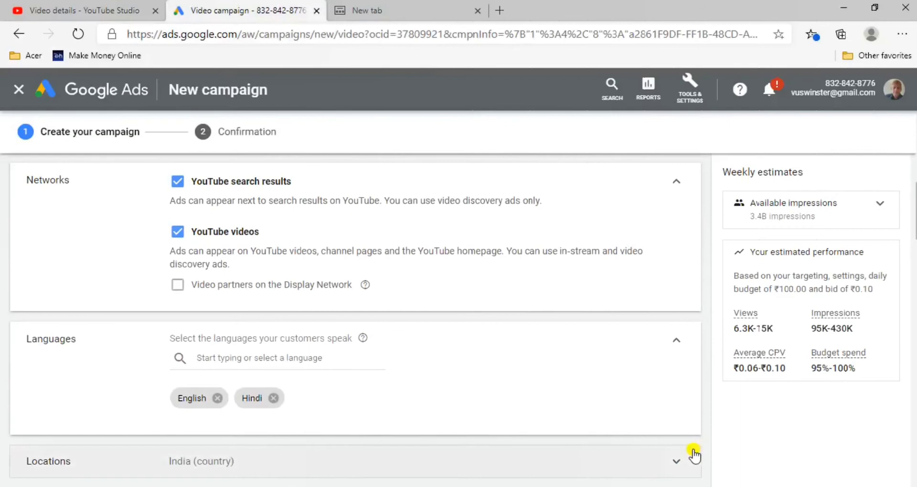
pyautogui.scroll(1, 706, 453)
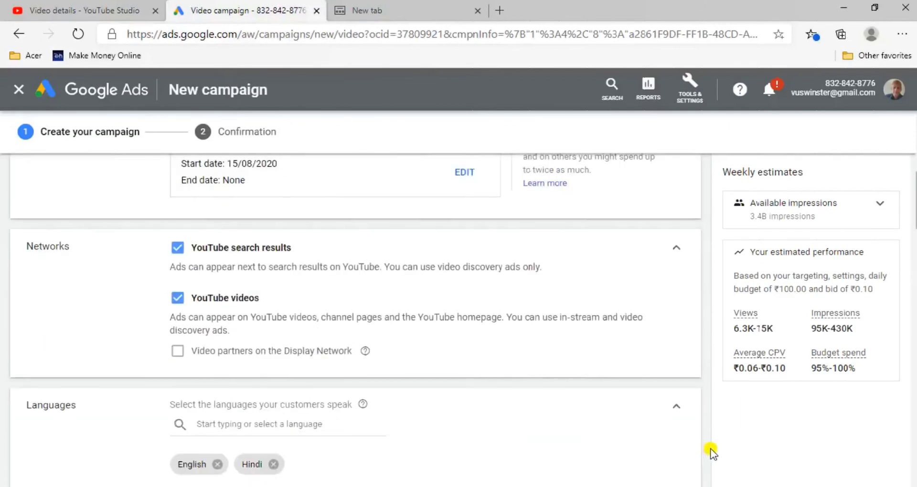
pyautogui.scroll(2, 712, 452)
pyautogui.scroll(4, 710, 451)
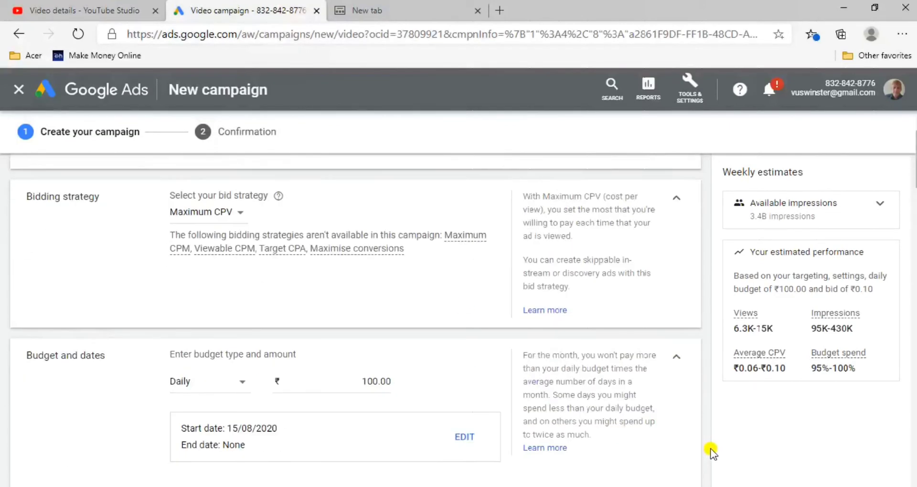
pyautogui.scroll(-2, 712, 450)
pyautogui.scroll(2, 711, 450)
pyautogui.scroll(-1, 708, 451)
pyautogui.scroll(1, 707, 447)
pyautogui.scroll(-4, 707, 446)
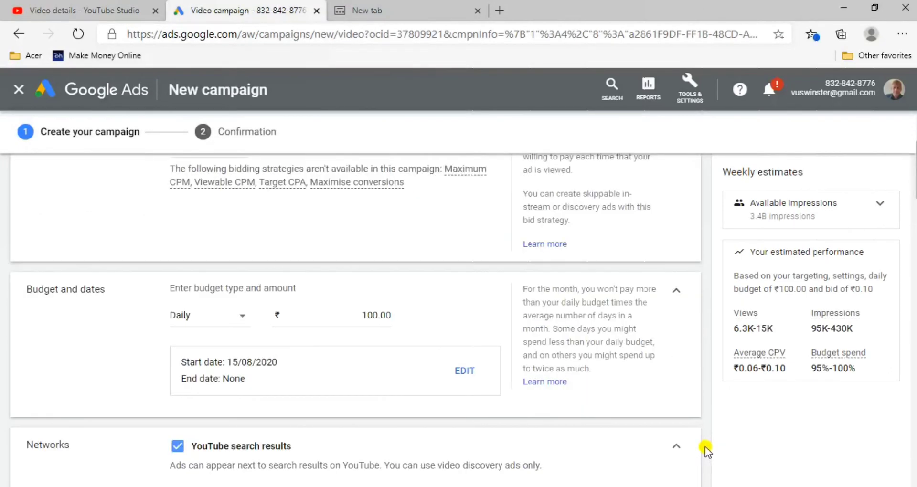
pyautogui.scroll(-3, 705, 446)
pyautogui.scroll(-1, 704, 445)
pyautogui.scroll(5, 706, 442)
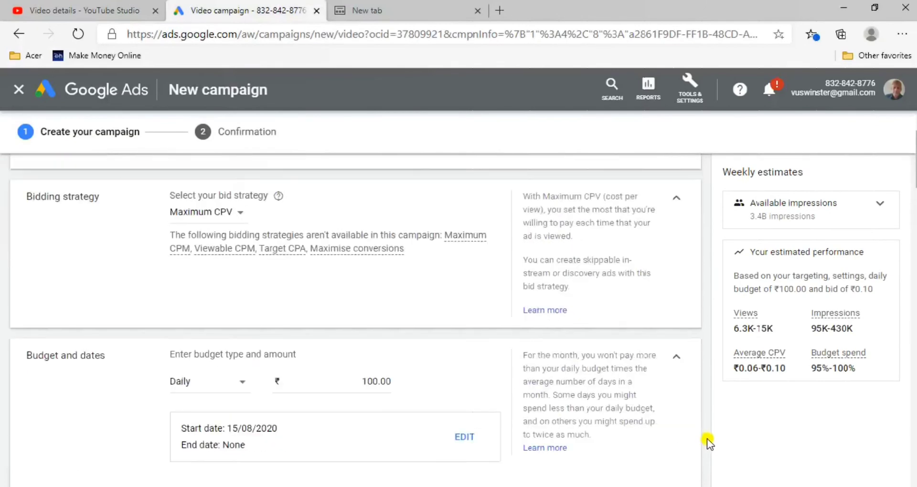
pyautogui.scroll(1, 707, 441)
pyautogui.scroll(-4, 708, 442)
pyautogui.scroll(5, 703, 440)
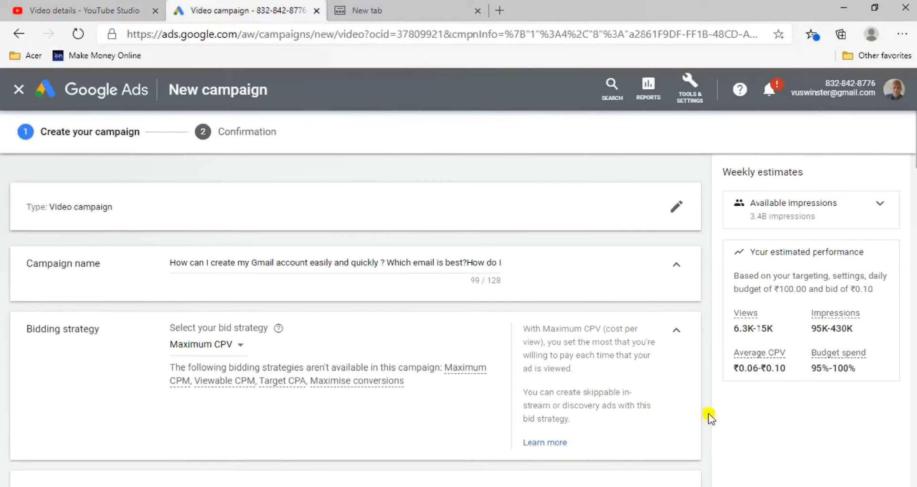
pyautogui.moveTo(710, 443); pyautogui.dragTo(717, 445)
pyautogui.click(712, 444)
pyautogui.scroll(-1, 710, 444)
pyautogui.scroll(1, 710, 445)
pyautogui.scroll(-1, 710, 449)
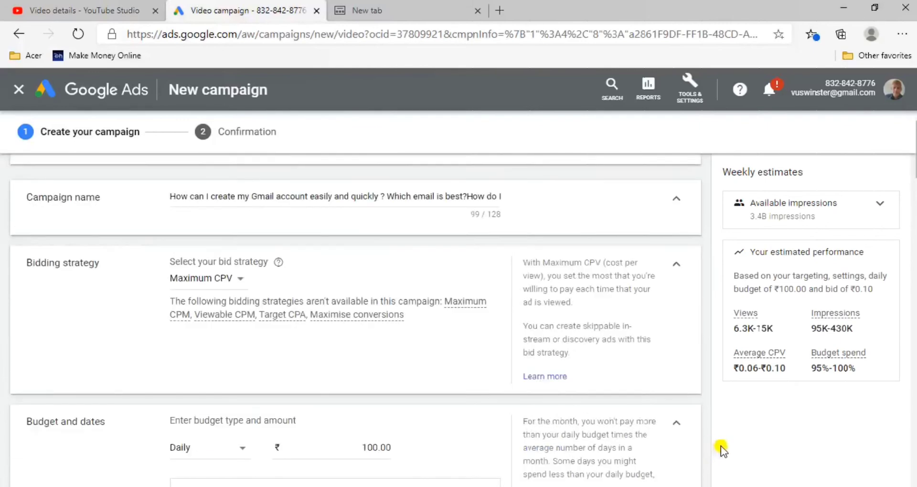
# Try to create the campaign, and fill the required ad headline with the full video title copied from YouTube Studio
pyautogui.moveTo(912, 163); pyautogui.dragTo(915, 440)
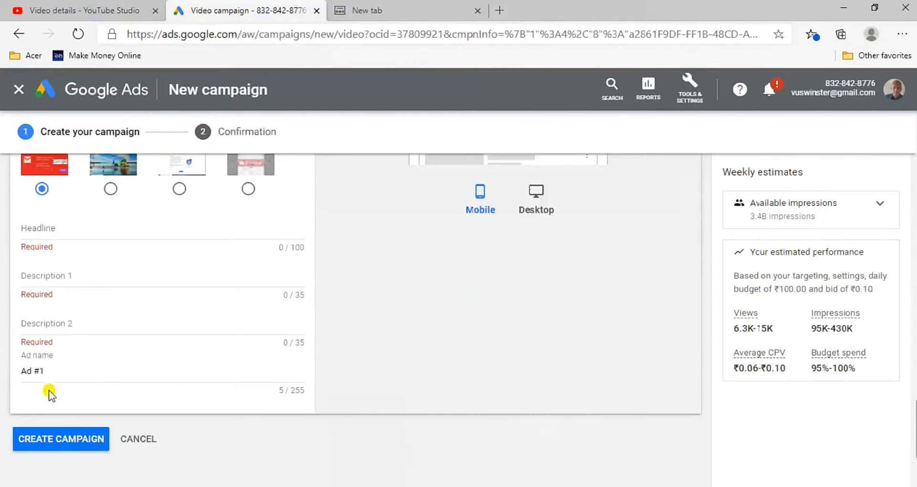
pyautogui.click(79, 438)
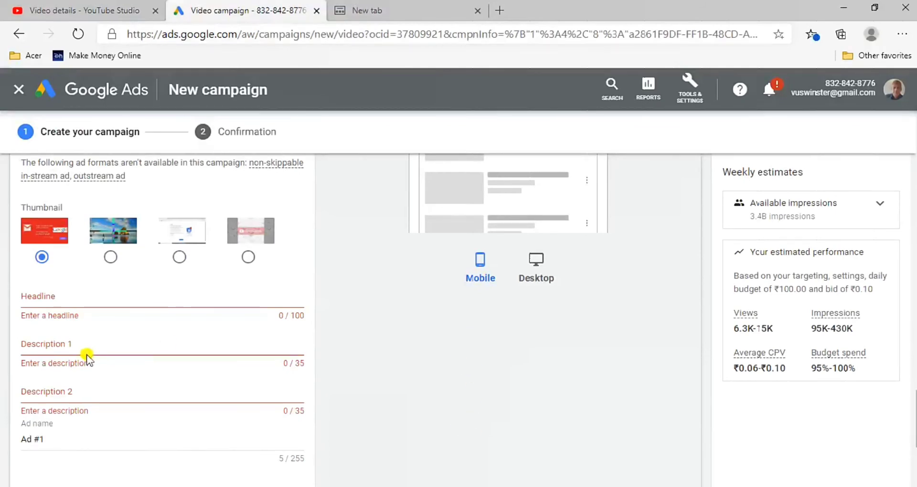
pyautogui.click(117, 302)
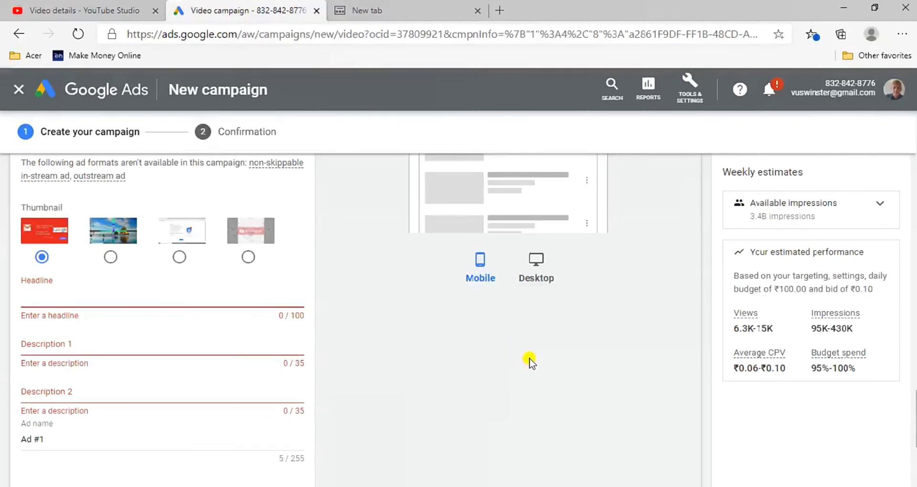
pyautogui.click(69, 10)
pyautogui.moveTo(250, 247); pyautogui.dragTo(198, 232)
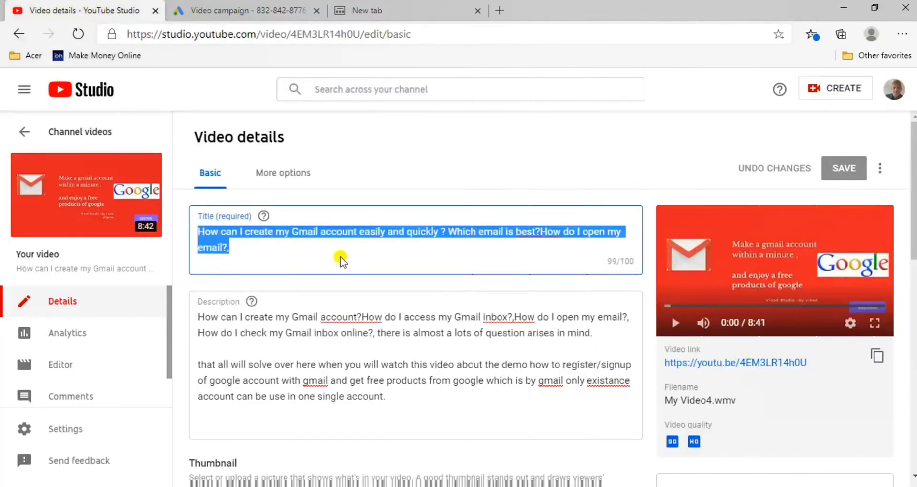
pyautogui.click(250, 12)
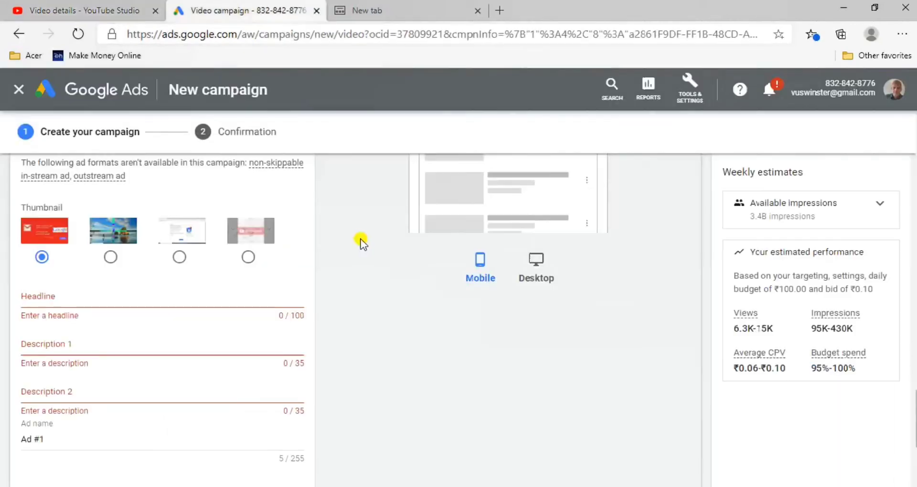
pyautogui.write('...ccount easily and quickly ? Which email is best?How do I open my email?')
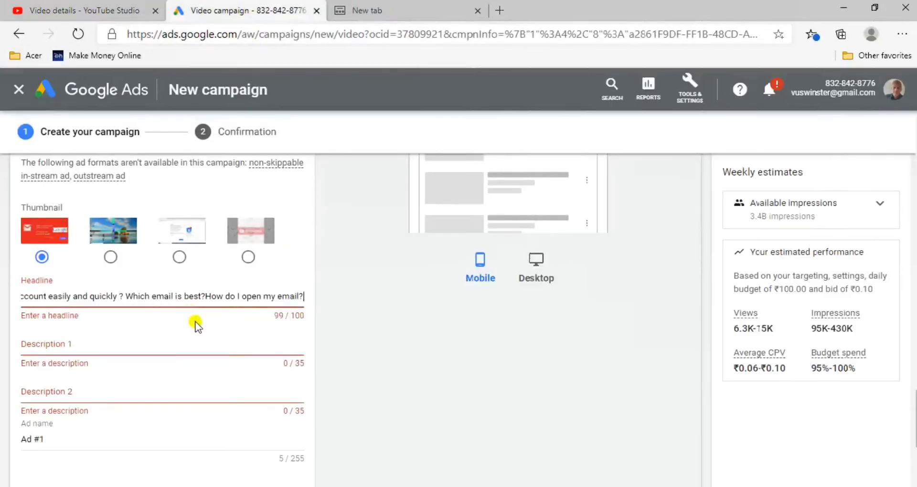
pyautogui.click(119, 297)
pyautogui.press('Right')
pyautogui.press('Right')
pyautogui.press('Right')
pyautogui.press('Right')
pyautogui.press('Right')
pyautogui.press('Right')
pyautogui.press('Right')
pyautogui.press('Right')
pyautogui.press('Right')
pyautogui.press('Right')
pyautogui.press('Right')
pyautogui.press('Right')
pyautogui.press('Right')
pyautogui.press('Right')
pyautogui.press('Right')
pyautogui.press('Right')
pyautogui.press('Right')
pyautogui.press('Right')
pyautogui.press('Right')
pyautogui.press('Right')
pyautogui.press('Right')
pyautogui.press('Right')
pyautogui.press('Right')
pyautogui.press('Right')
pyautogui.press('Right')
pyautogui.press('Right')
pyautogui.press('Right')
pyautogui.press('Right')
pyautogui.press('Right')
pyautogui.press('Right')
pyautogui.press('Right')
pyautogui.press('Right')
pyautogui.press('Right')
pyautogui.press('Right')
pyautogui.press('End')
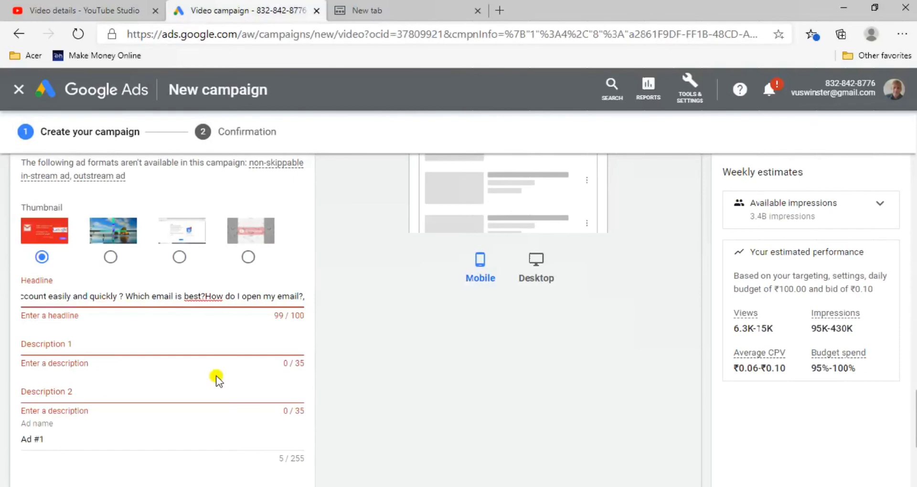
# Paste the first paragraph of the video description from YouTube Studio into the ad's Description 1 in Google Ads
pyautogui.click(94, 345)
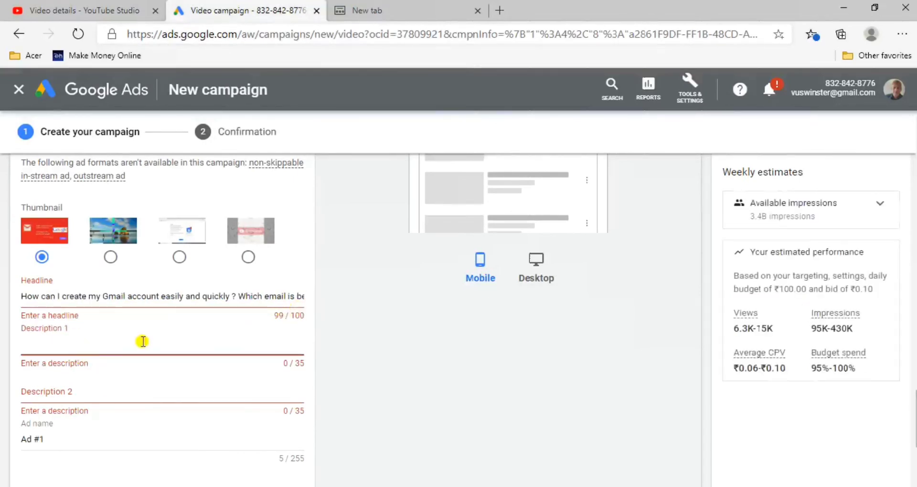
pyautogui.click(134, 10)
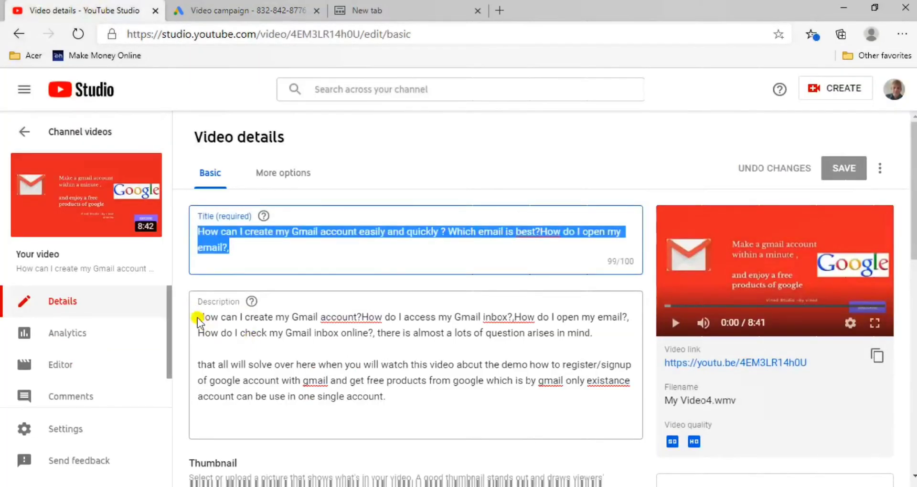
pyautogui.moveTo(193, 318); pyautogui.dragTo(447, 344)
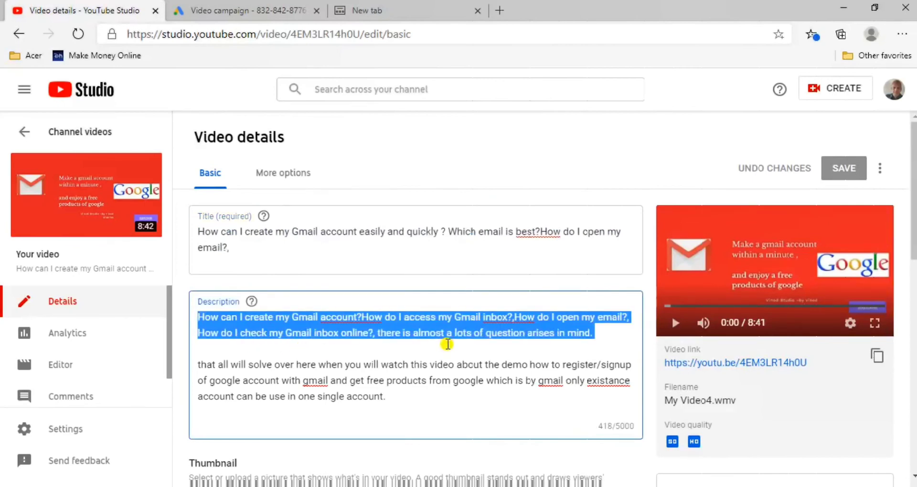
pyautogui.click(260, 11)
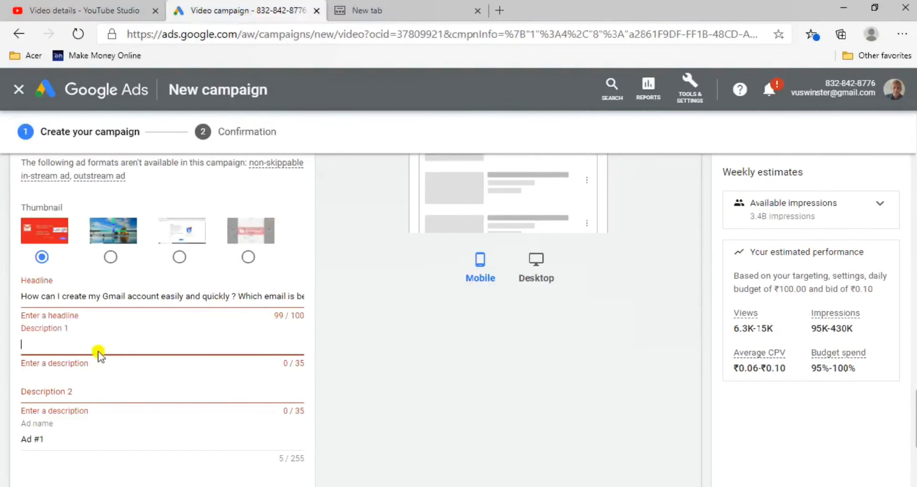
pyautogui.hotkey('ctrl', 'v')
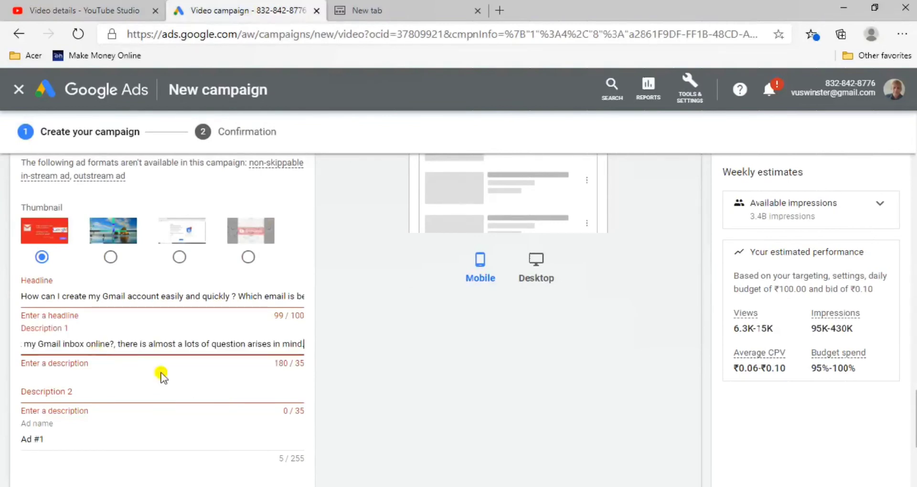
# Shorten Description 1 to "How can I create my Gmail account." to fit the 35-character limit
pyautogui.press('BackSpace')
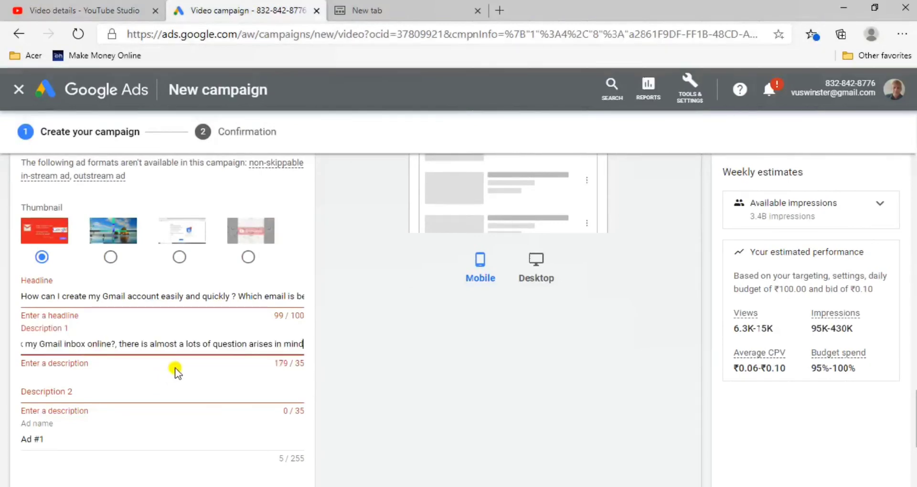
pyautogui.press('BackSpace')
pyautogui.press('BackSpace')
pyautogui.press('BackSpace')
pyautogui.press('BackSpace')
pyautogui.press('BackSpace')
pyautogui.press('BackSpace')
pyautogui.press('BackSpace')
pyautogui.press('BackSpace')
pyautogui.press('BackSpace')
pyautogui.press('BackSpace')
pyautogui.press('BackSpace')
pyautogui.press('BackSpace')
pyautogui.press('BackSpace')
pyautogui.press('BackSpace')
pyautogui.press('BackSpace')
pyautogui.press('BackSpace')
pyautogui.press('BackSpace')
pyautogui.press('BackSpace')
pyautogui.press('BackSpace')
pyautogui.press('BackSpace')
pyautogui.press('BackSpace')
pyautogui.press('BackSpace')
pyautogui.press('BackSpace')
pyautogui.press('BackSpace')
pyautogui.press('BackSpace')
pyautogui.press('BackSpace')
pyautogui.press('BackSpace')
pyautogui.press('BackSpace')
pyautogui.press('BackSpace')
pyautogui.press('BackSpace')
pyautogui.press('BackSpace')
pyautogui.press('BackSpace')
pyautogui.press('BackSpace')
pyautogui.press('BackSpace')
pyautogui.press('BackSpace')
pyautogui.press('BackSpace')
pyautogui.press('BackSpace')
pyautogui.press('BackSpace')
pyautogui.press('BackSpace')
pyautogui.press('BackSpace')
pyautogui.press('BackSpace')
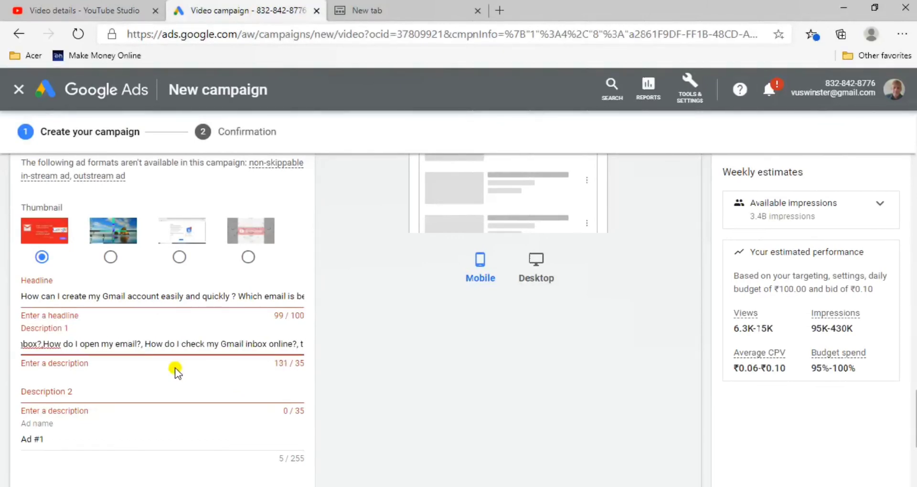
pyautogui.press('BackSpace')
pyautogui.press('BackSpace')
pyautogui.press('BackSpace')
pyautogui.press('BackSpace')
pyautogui.press('BackSpace')
pyautogui.press('BackSpace')
pyautogui.press('BackSpace')
pyautogui.press('BackSpace')
pyautogui.press('BackSpace')
pyautogui.press('BackSpace')
pyautogui.press('BackSpace')
pyautogui.press('BackSpace')
pyautogui.press('BackSpace')
pyautogui.press('BackSpace')
pyautogui.press('BackSpace')
pyautogui.press('BackSpace')
pyautogui.press('BackSpace')
pyautogui.press('BackSpace')
pyautogui.press('BackSpace')
pyautogui.press('BackSpace')
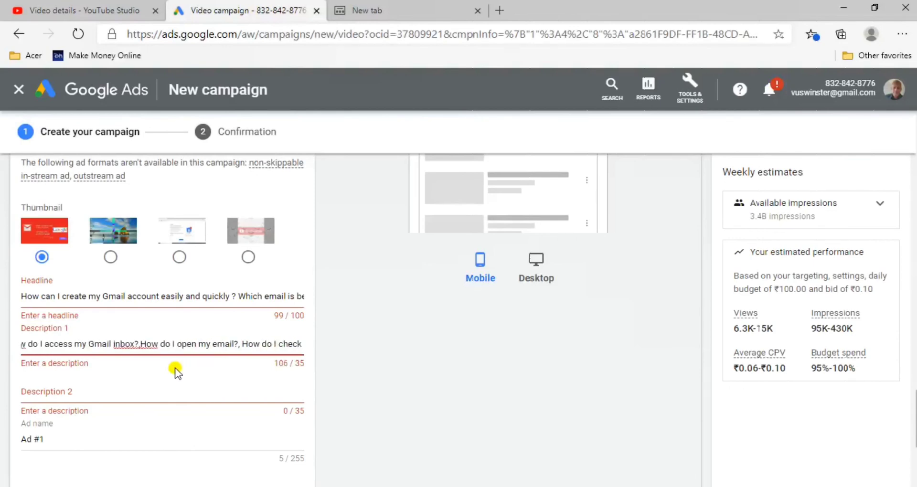
pyautogui.press('BackSpace')
pyautogui.press('BackSpace')
pyautogui.press('BackSpace')
pyautogui.press('BackSpace')
pyautogui.press('BackSpace')
pyautogui.press('BackSpace')
pyautogui.press('BackSpace')
pyautogui.press('BackSpace')
pyautogui.press('BackSpace')
pyautogui.press('BackSpace')
pyautogui.press('BackSpace')
pyautogui.press('BackSpace')
pyautogui.press('BackSpace')
pyautogui.press('BackSpace')
pyautogui.press('BackSpace')
pyautogui.press('BackSpace')
pyautogui.press('BackSpace')
pyautogui.press('BackSpace')
pyautogui.press('BackSpace')
pyautogui.press('BackSpace')
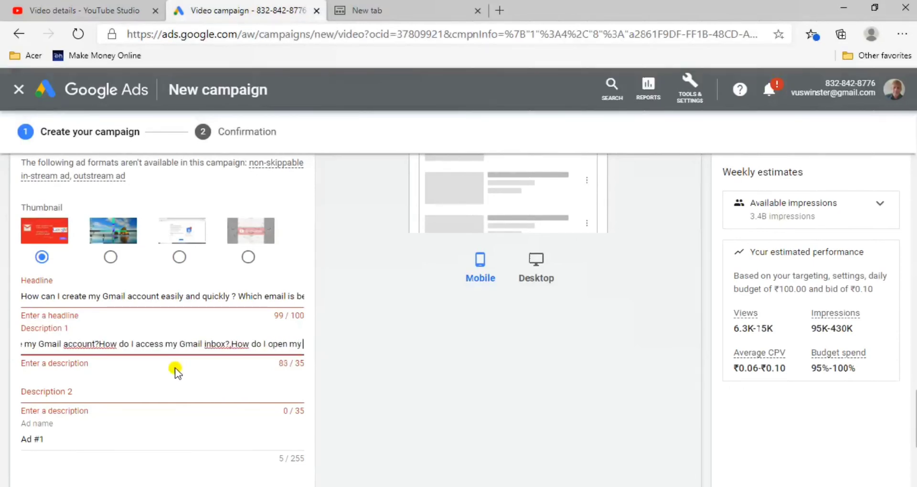
pyautogui.press('BackSpace')
pyautogui.press('BackSpace')
pyautogui.press('BackSpace')
pyautogui.press('BackSpace')
pyautogui.press('BackSpace')
pyautogui.press('BackSpace')
pyautogui.press('BackSpace')
pyautogui.press('BackSpace')
pyautogui.press('BackSpace')
pyautogui.press('BackSpace')
pyautogui.press('BackSpace')
pyautogui.press('BackSpace')
pyautogui.press('BackSpace')
pyautogui.press('BackSpace')
pyautogui.press('BackSpace')
pyautogui.press('BackSpace')
pyautogui.press('BackSpace')
pyautogui.press('BackSpace')
pyautogui.press('BackSpace')
pyautogui.press('BackSpace')
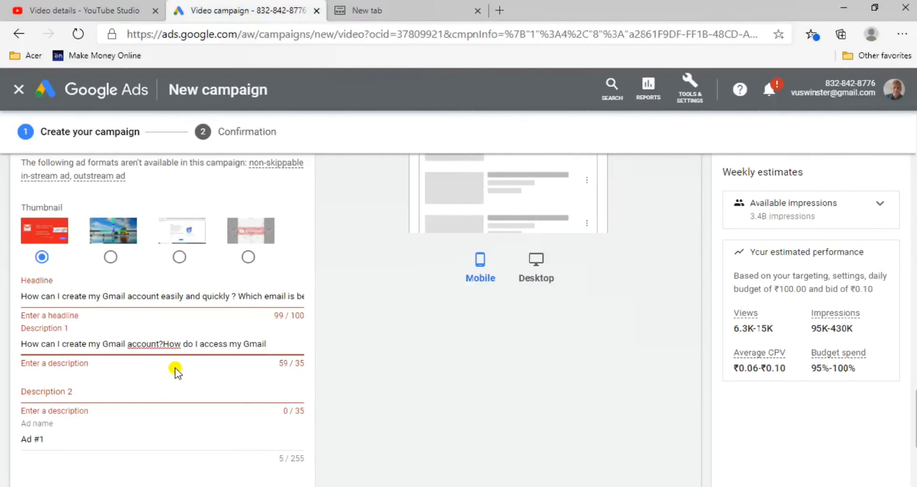
pyautogui.press('BackSpace')
pyautogui.press('BackSpace')
pyautogui.press('BackSpace')
pyautogui.press('BackSpace')
pyautogui.press('BackSpace')
pyautogui.press('BackSpace')
pyautogui.press('BackSpace')
pyautogui.press('BackSpace')
pyautogui.press('BackSpace')
pyautogui.press('BackSpace')
pyautogui.press('BackSpace')
pyautogui.press('BackSpace')
pyautogui.press('BackSpace')
pyautogui.press('BackSpace')
pyautogui.press('BackSpace')
pyautogui.press('BackSpace')
pyautogui.press('BackSpace')
pyautogui.press('BackSpace')
pyautogui.press('BackSpace')
pyautogui.press('BackSpace')
pyautogui.press('BackSpace')
pyautogui.write('count')
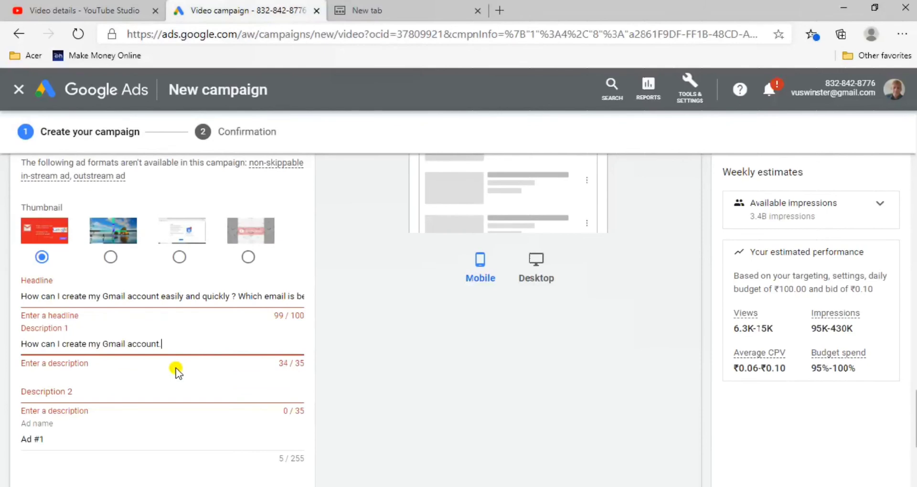
# Consult the video description in YouTube Studio, and enter "Gmail accounts with free products" as Description 2 of the ad in Google Ads
pyautogui.click(228, 395)
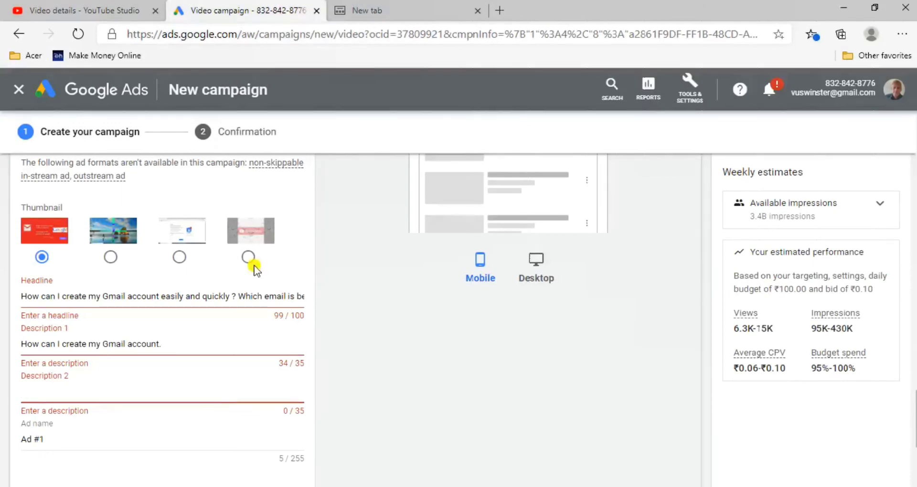
pyautogui.click(42, 12)
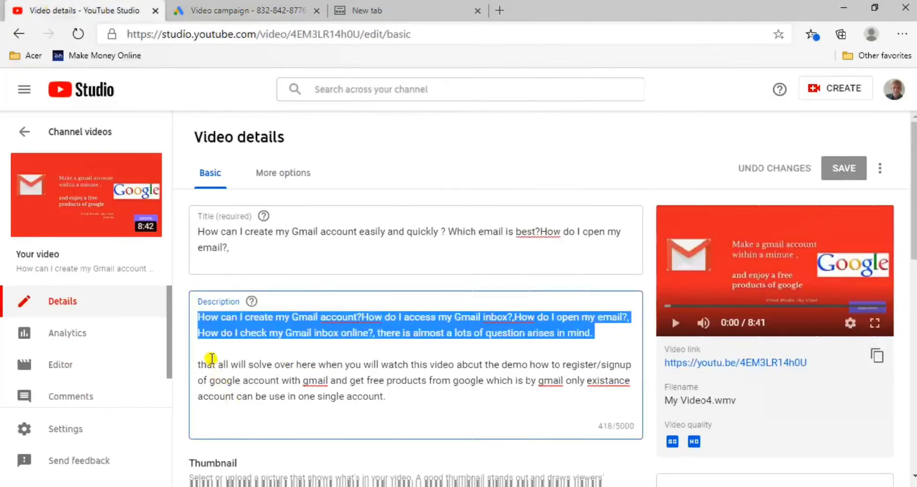
pyautogui.click(432, 411)
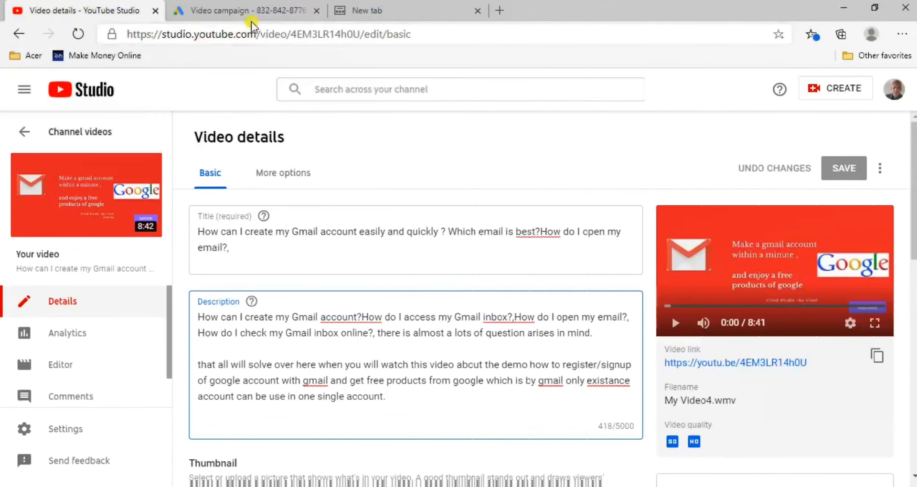
pyautogui.click(243, 10)
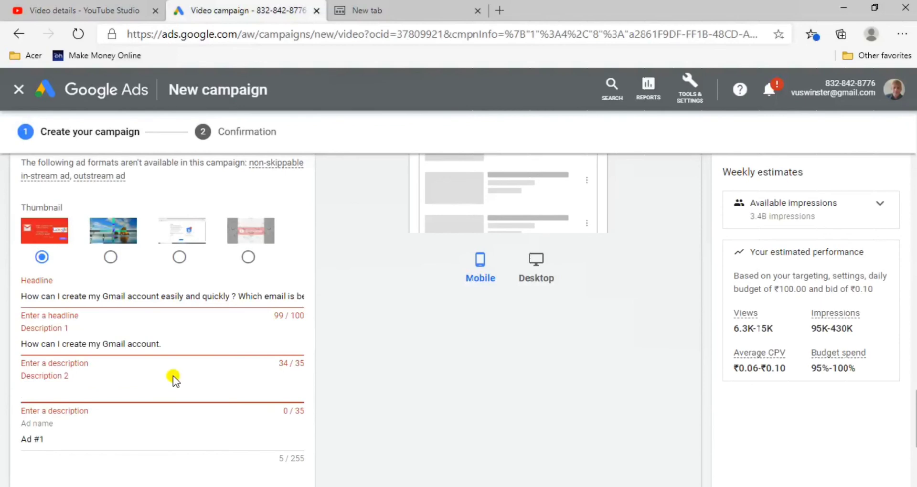
pyautogui.write('with')
pyautogui.press('BackSpace')
pyautogui.press('BackSpace')
pyautogui.press('BackSpace')
pyautogui.press('BackSpace')
pyautogui.write('Gmail accounts with fre')
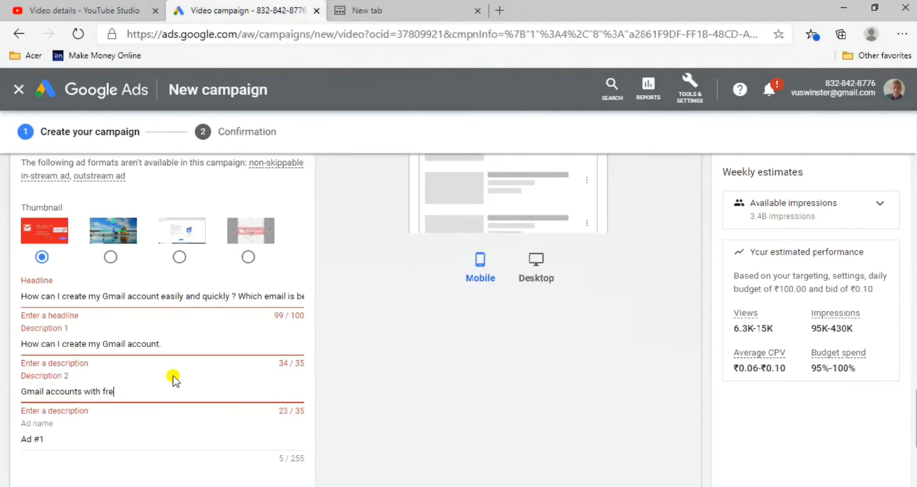
pyautogui.write('e products from')
pyautogui.press('BackSpace')
pyautogui.press('BackSpace')
# Replace the ad name with "How to create google account and gets with lots of free stuff with 100%"
pyautogui.click(182, 445)
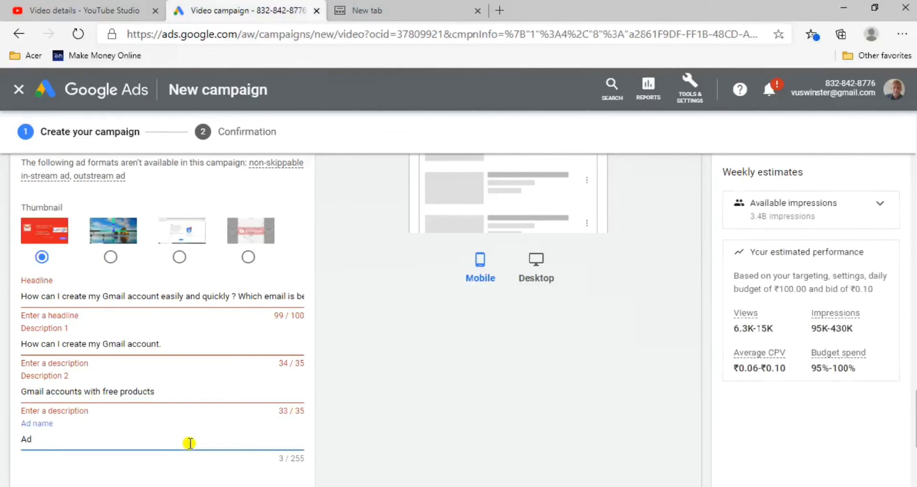
pyautogui.press('BackSpace')
pyautogui.write('How to create google ')
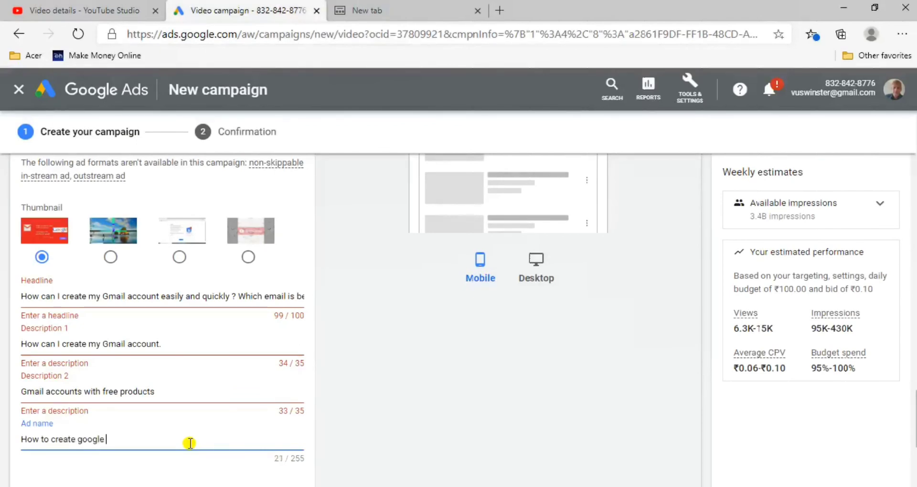
pyautogui.write('accoun t and gets with lots of reff')
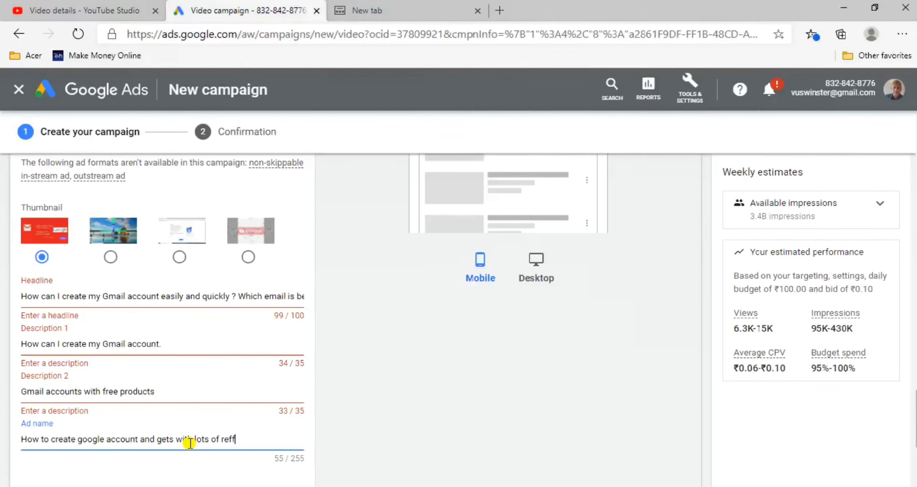
pyautogui.press('BackSpace')
pyautogui.press('BackSpace')
pyautogui.write('free stuff with 100%')
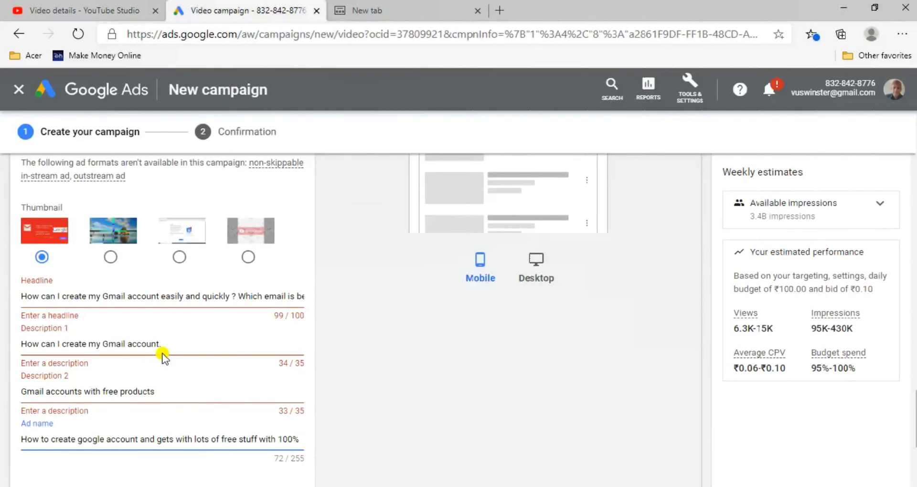
# Append "true value" to the end of the ad name
pyautogui.write('true value')
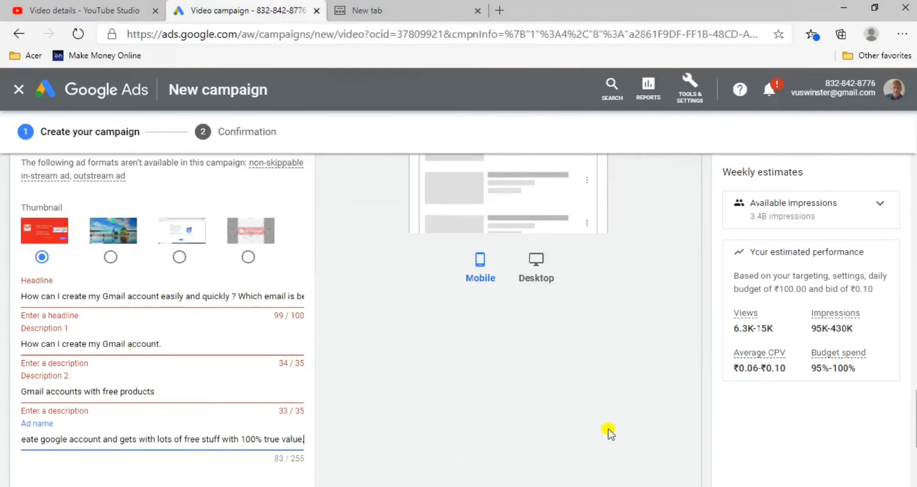
pyautogui.click(913, 263)
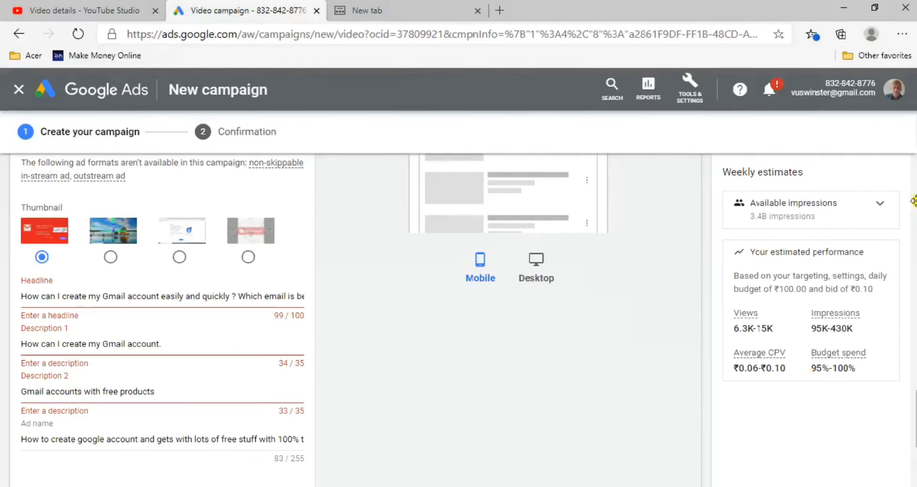
# Submit the completed video ad setup to create the campaign
pyautogui.moveTo(912, 211); pyautogui.dragTo(907, 310)
pyautogui.click(620, 349)
pyautogui.scroll(-4, 711, 391)
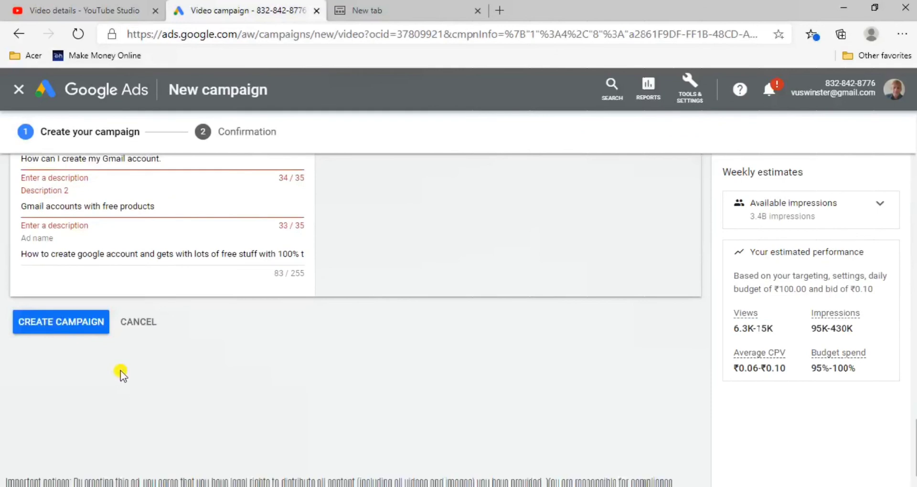
pyautogui.click(72, 327)
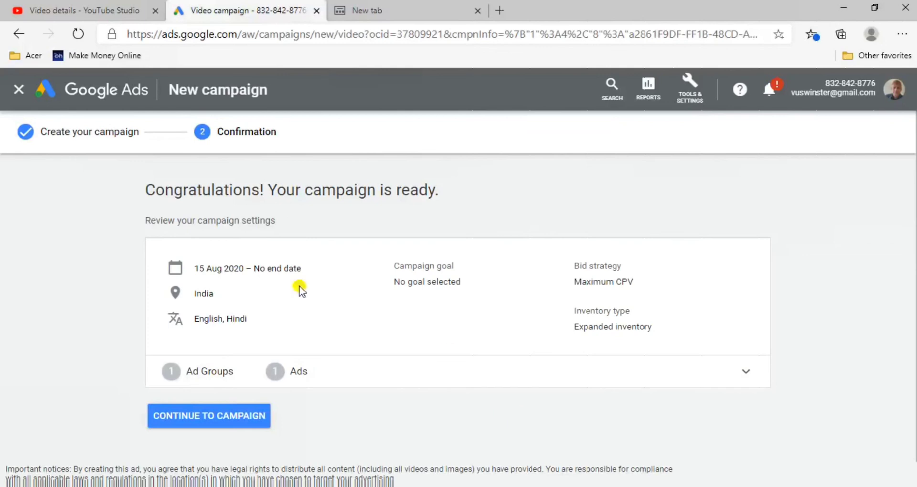
pyautogui.moveTo(128, 200); pyautogui.dragTo(406, 208)
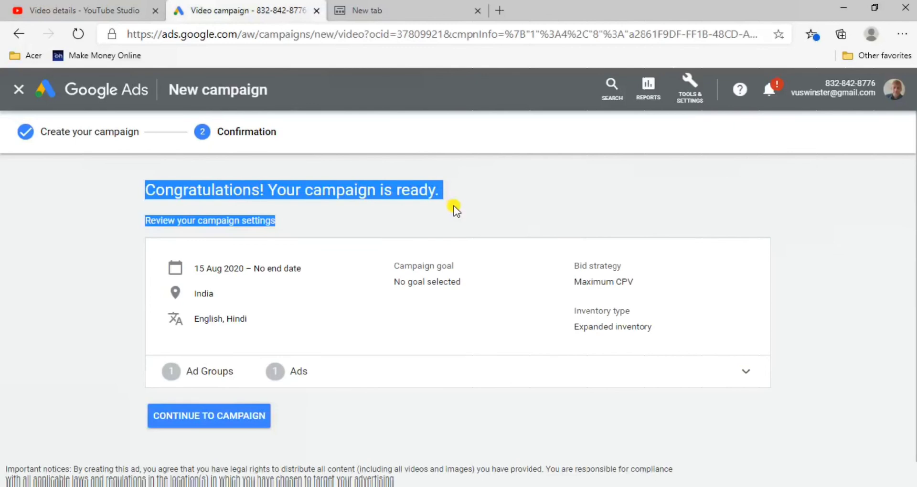
pyautogui.click(59, 227)
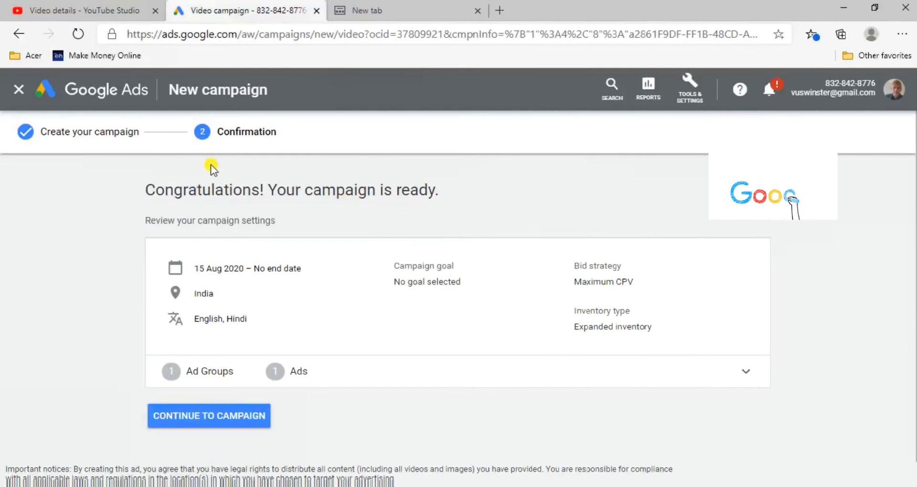
pyautogui.moveTo(130, 189)
pyautogui.mouseDown()
pyautogui.moveTo(379, 207)
pyautogui.moveTo(434, 194)
pyautogui.mouseUp()
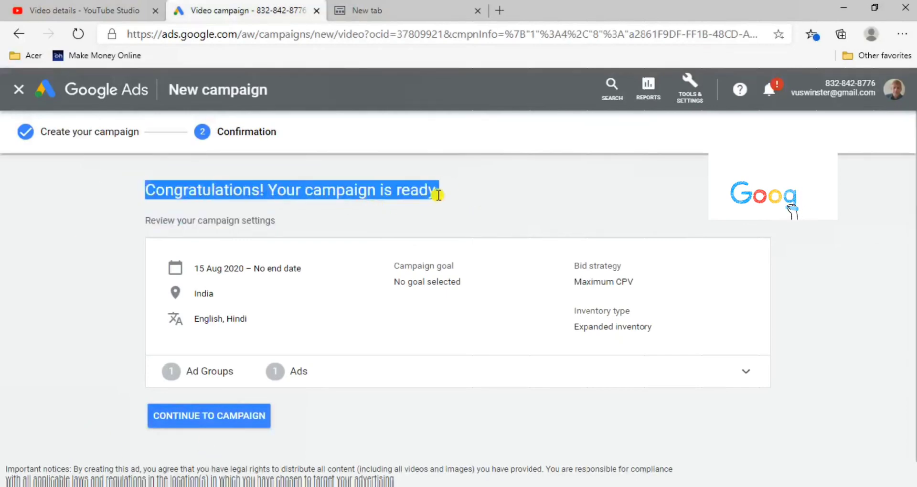